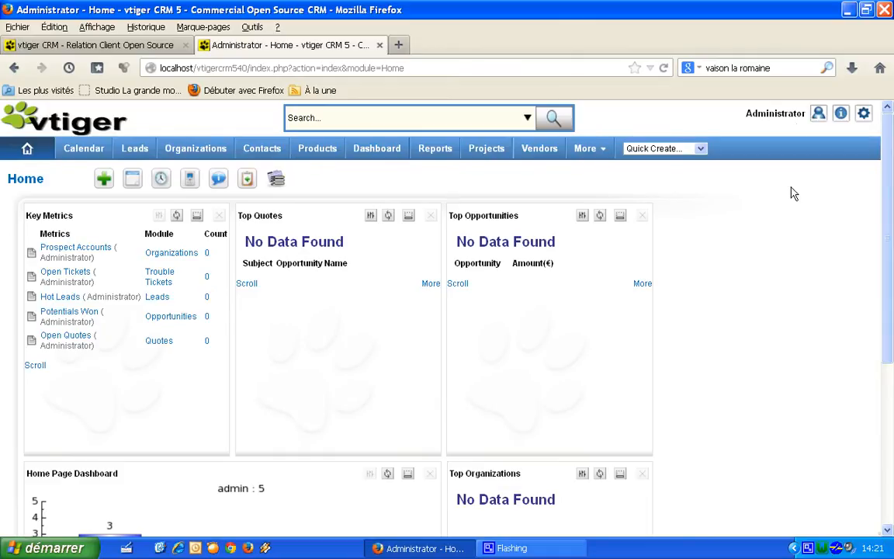
# Step: Reveal the Administrator menu with My Preferences and Sign Out at top right
pyautogui.moveTo(819, 114)
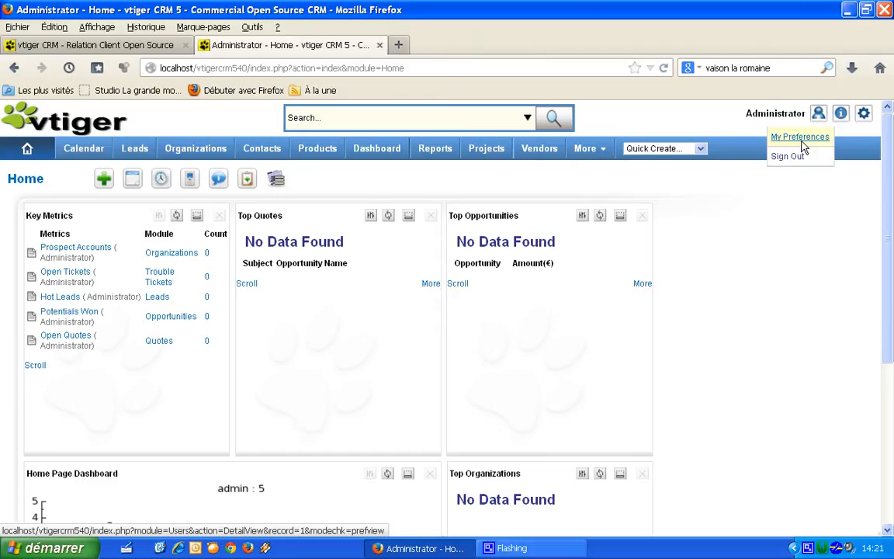
# Step: Change the Administrator's language preference to Francais in My Preferences and save it
pyautogui.click(800, 137)
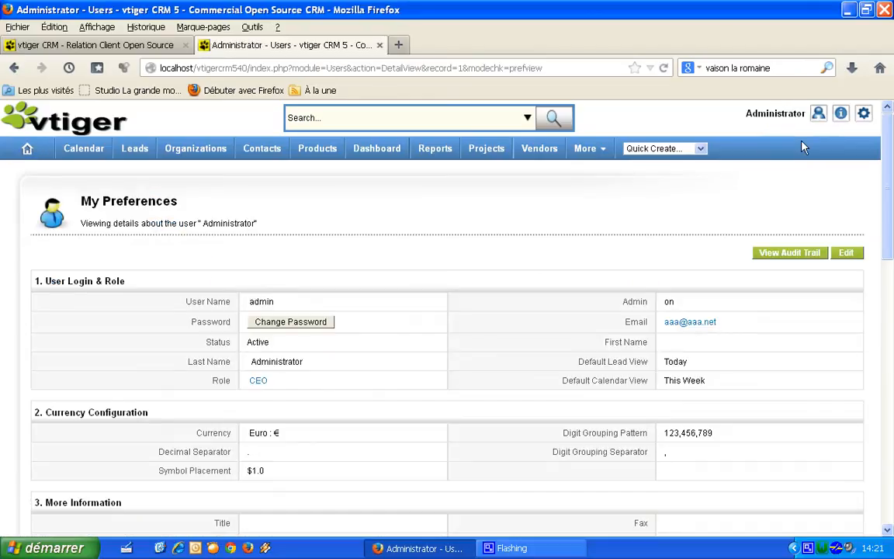
pyautogui.moveTo(889, 150); pyautogui.dragTo(887, 263)
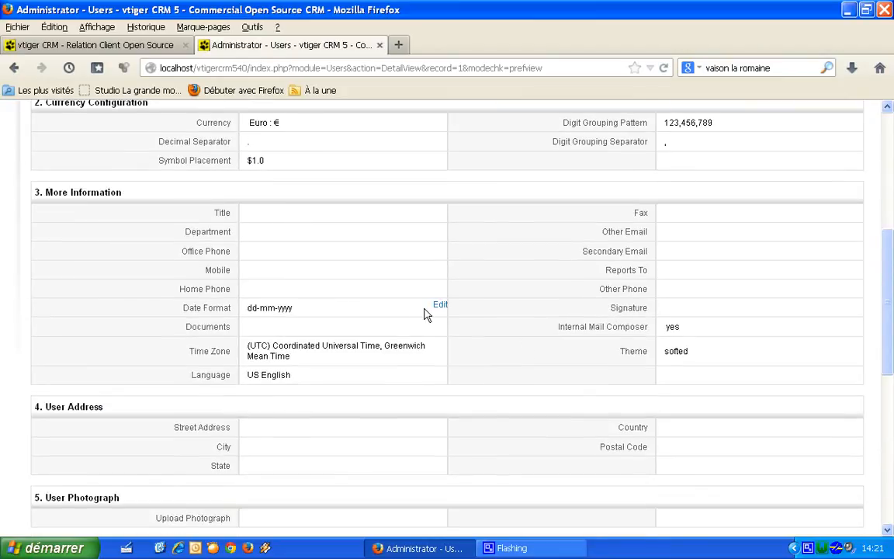
pyautogui.click(440, 373)
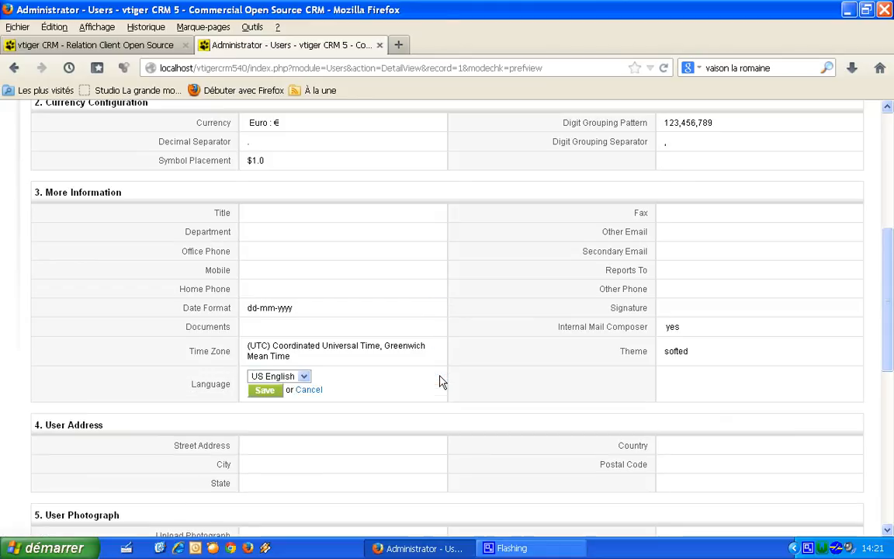
pyautogui.click(304, 377)
pyautogui.click(289, 400)
pyautogui.click(265, 390)
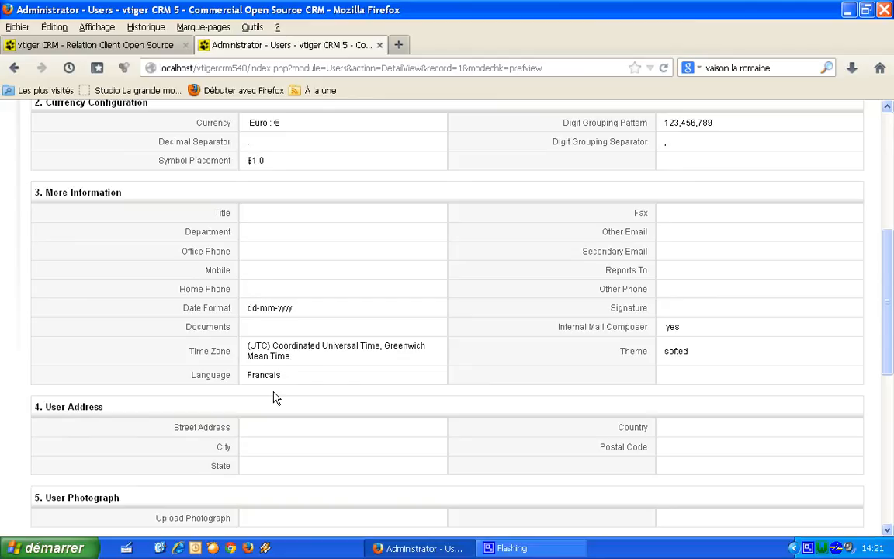
pyautogui.moveTo(885, 304); pyautogui.dragTo(890, 227)
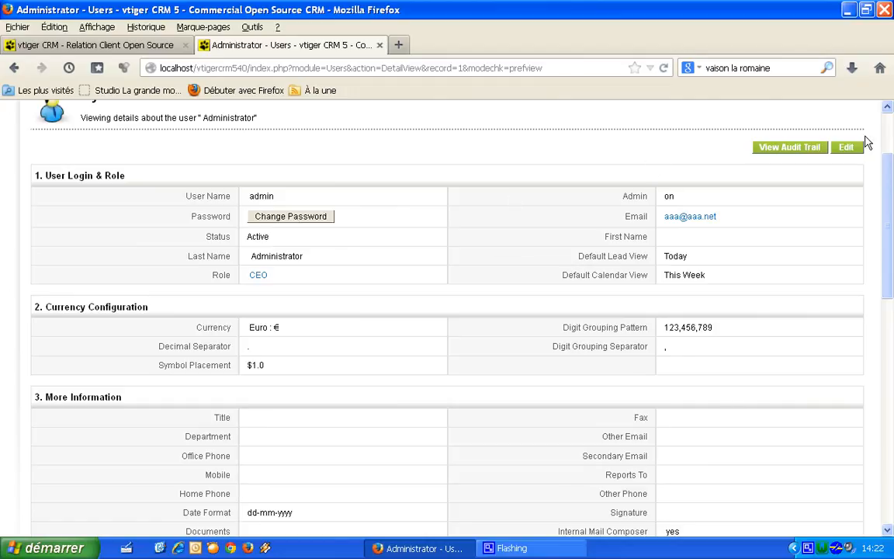
# Step: Set Top compte, Top affaire, Top devis and Indicateurs clés to Masquer and save
pyautogui.click(846, 152)
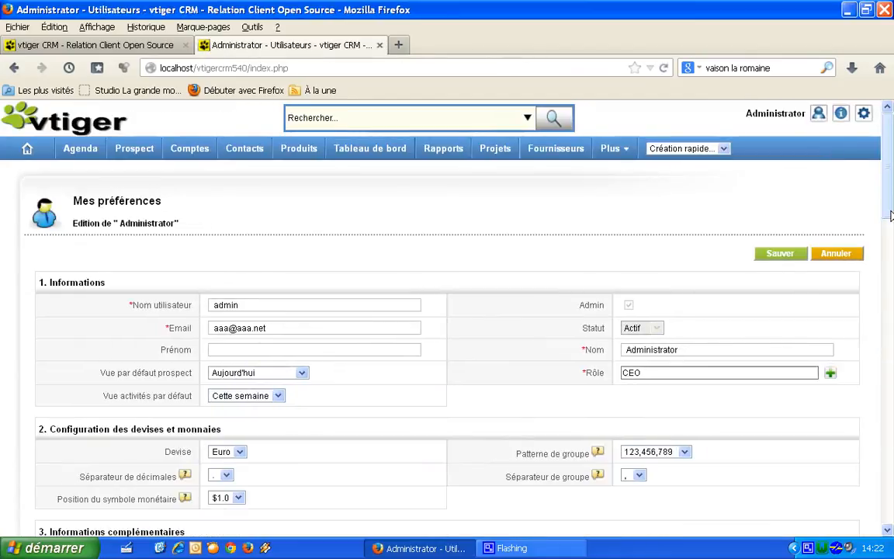
pyautogui.scroll(-3, 743, 272)
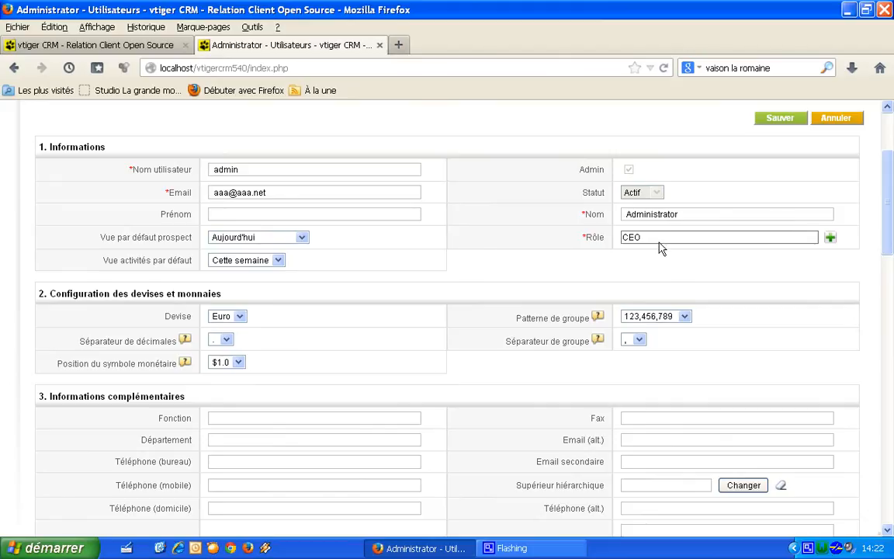
pyautogui.moveTo(885, 190); pyautogui.dragTo(893, 360)
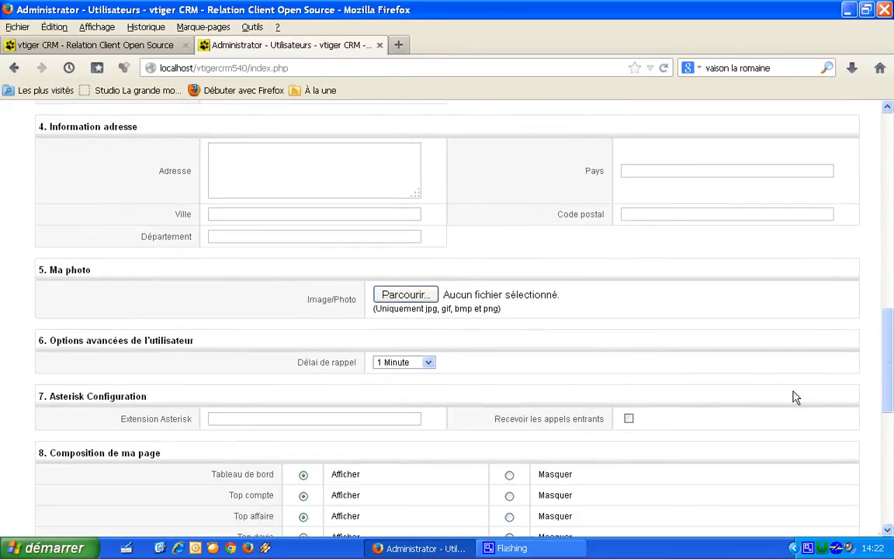
pyautogui.scroll(-7, 799, 325)
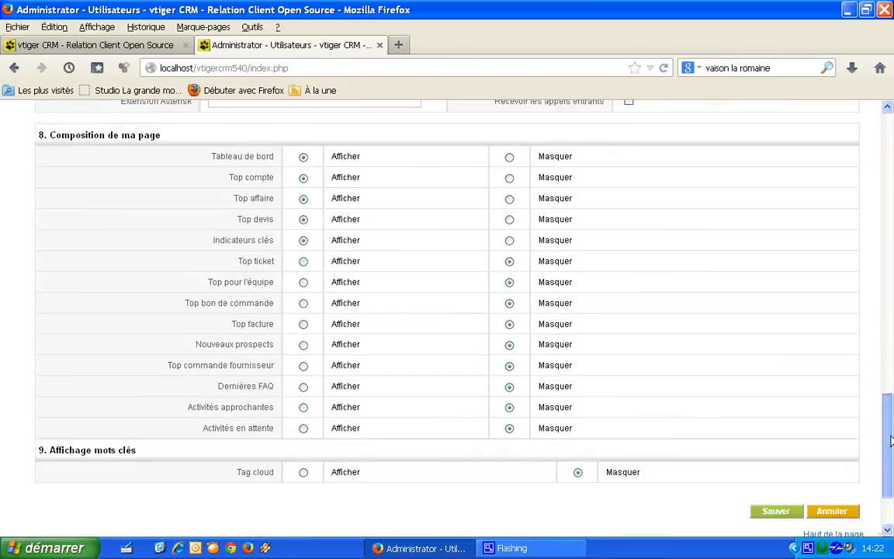
pyautogui.click(509, 240)
pyautogui.click(509, 220)
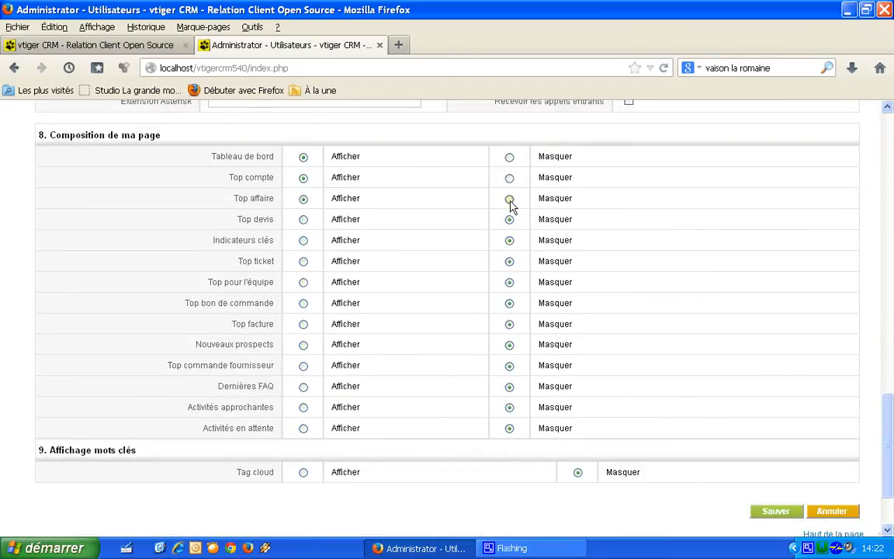
pyautogui.click(509, 178)
pyautogui.click(788, 512)
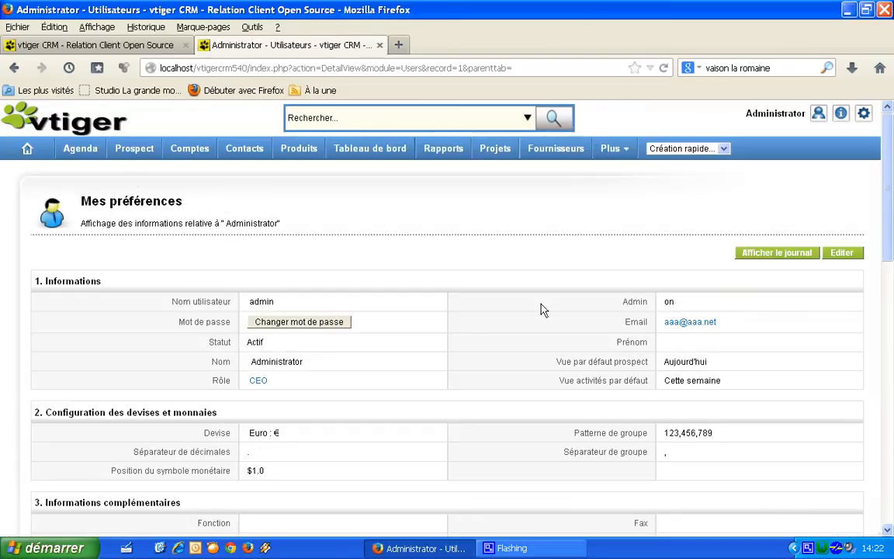
# Step: Return to the home page to confirm only Tableau de bord remains, then open Prospect list
pyautogui.click(29, 150)
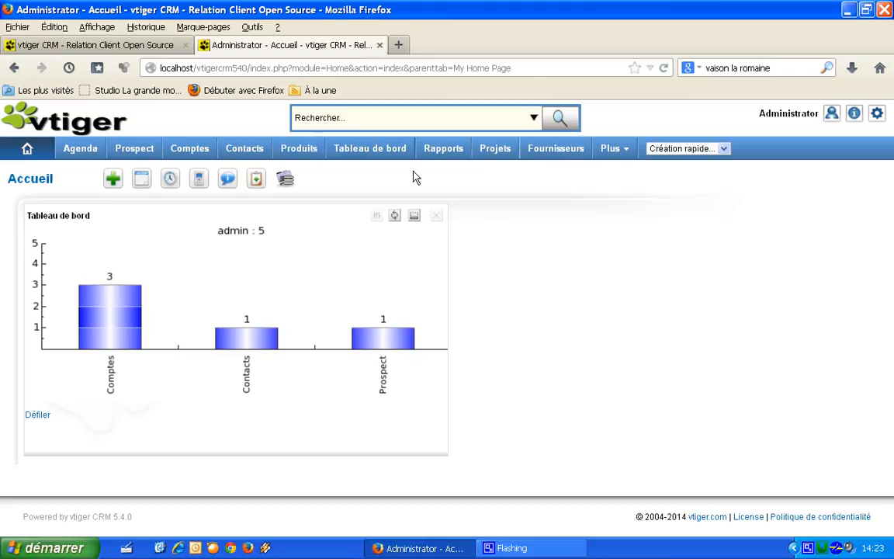
pyautogui.click(136, 153)
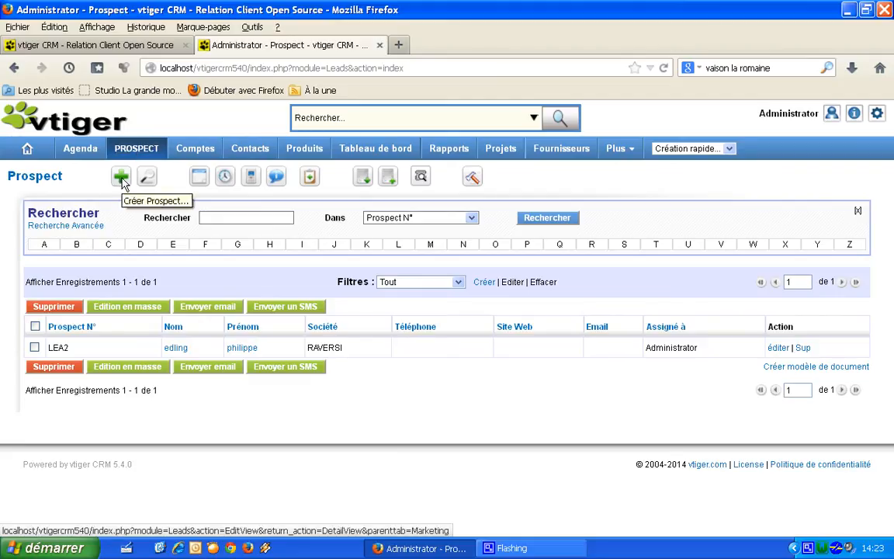
# Step: Create a prospect with the contact's first and last name and company KONG, then save
pyautogui.click(121, 179)
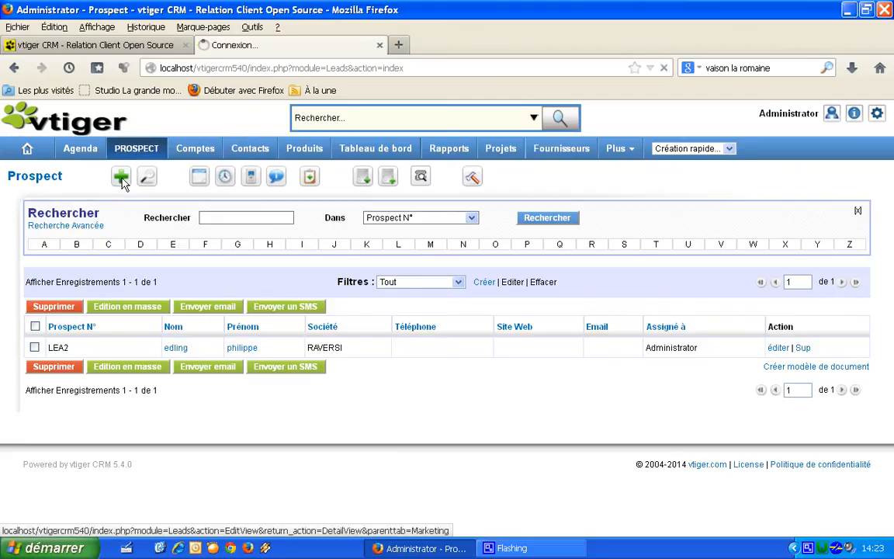
pyautogui.click(294, 334)
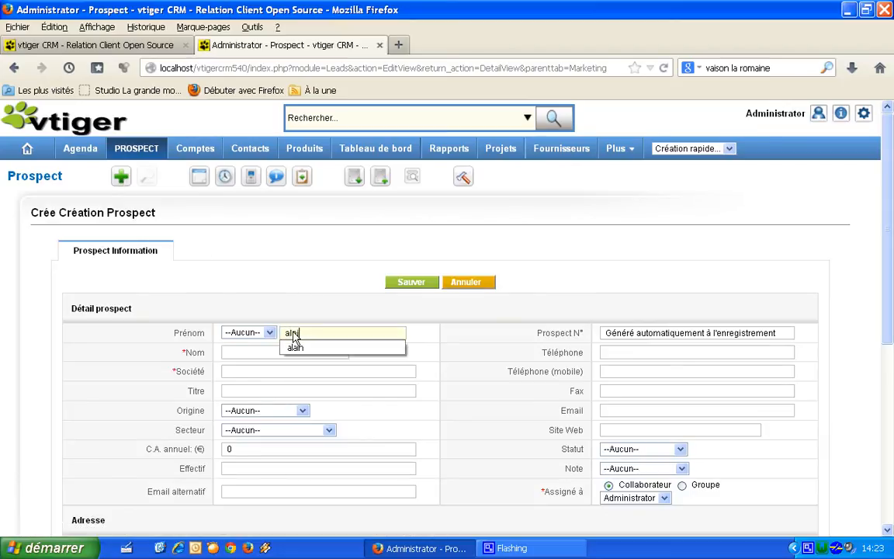
pyautogui.click(313, 349)
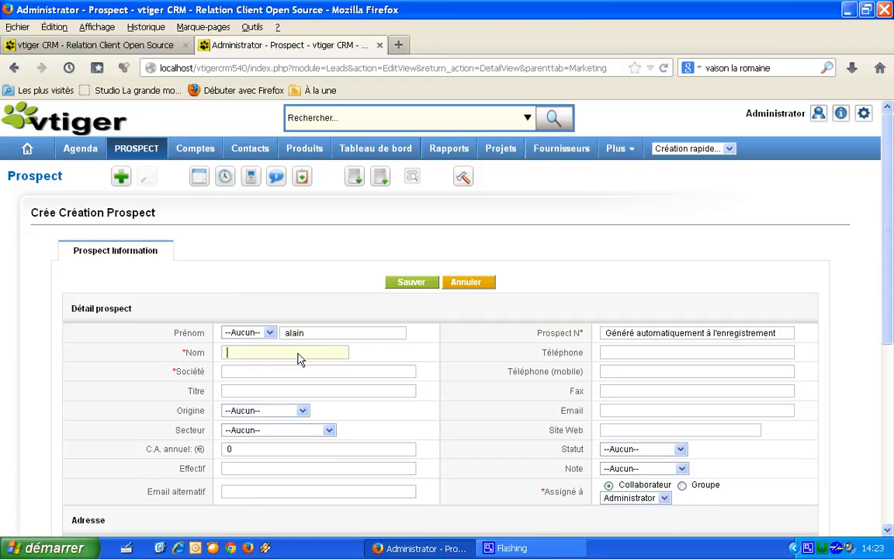
pyautogui.click(288, 373)
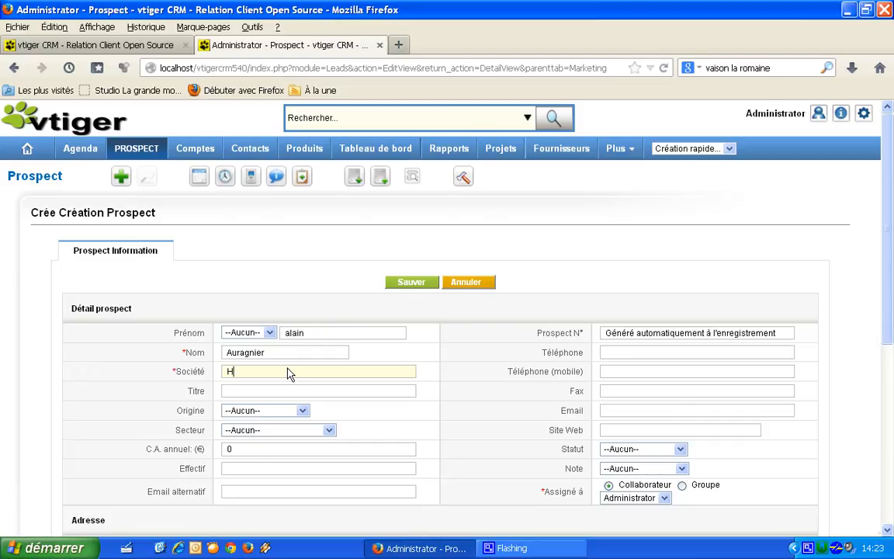
pyautogui.write('KONG')
pyautogui.scroll(-3, 884, 279)
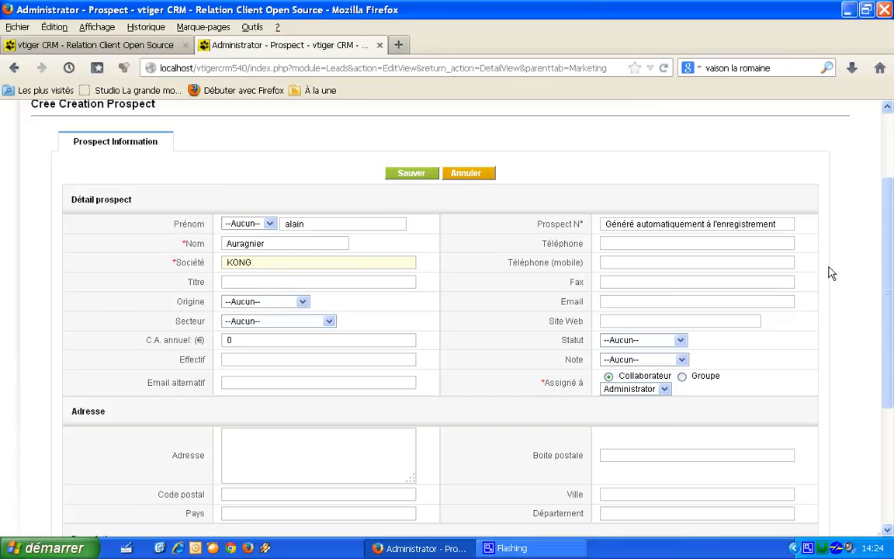
pyautogui.moveTo(888, 278); pyautogui.dragTo(889, 394)
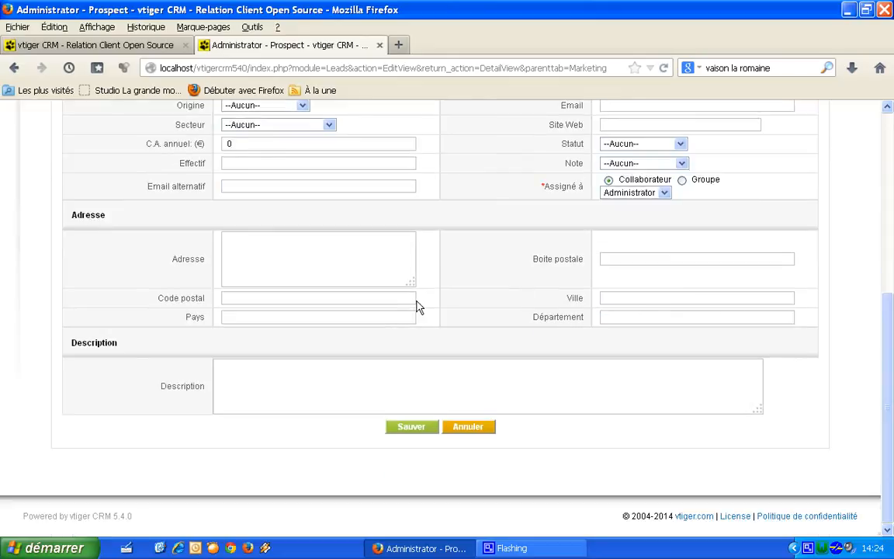
pyautogui.click(411, 427)
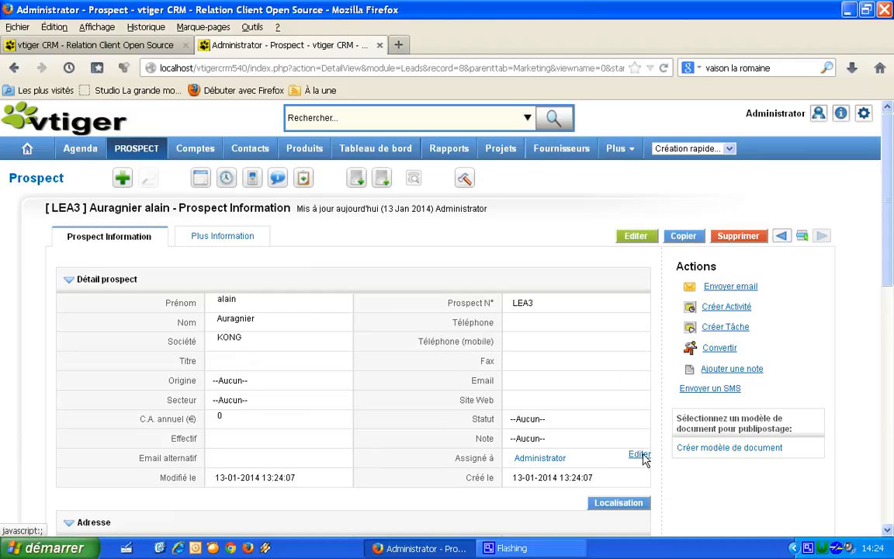
# Step: Return to the Prospect list and open the LEA3 record
pyautogui.click(139, 152)
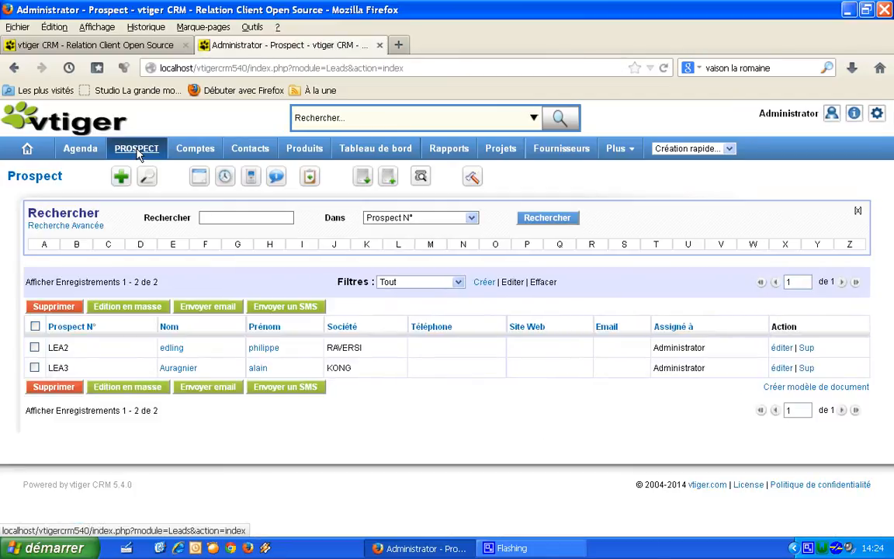
pyautogui.click(174, 369)
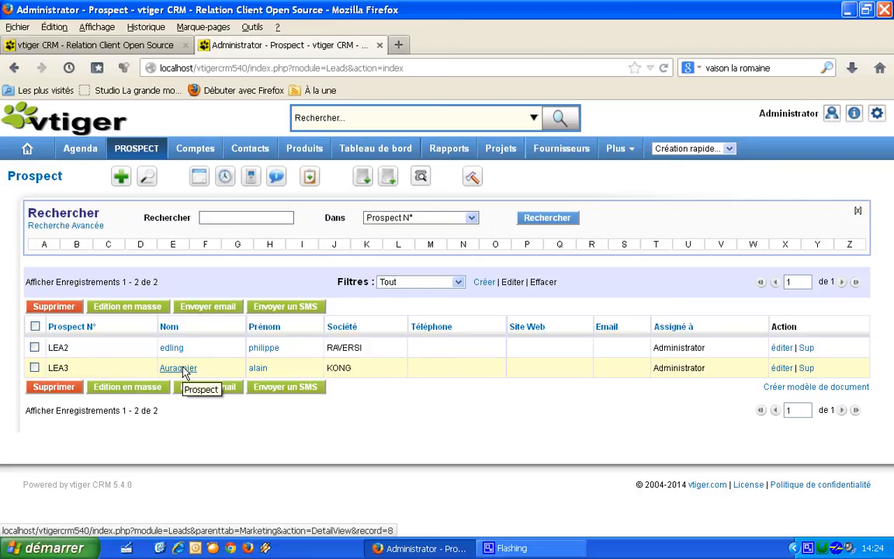
pyautogui.click(184, 371)
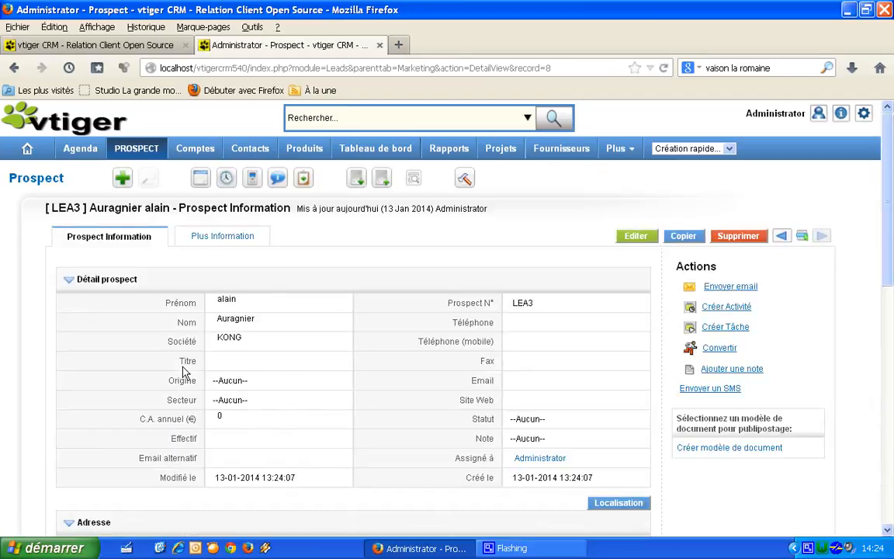
# Step: Convert prospect LEA3 into account KONG with a linked contact
pyautogui.click(720, 349)
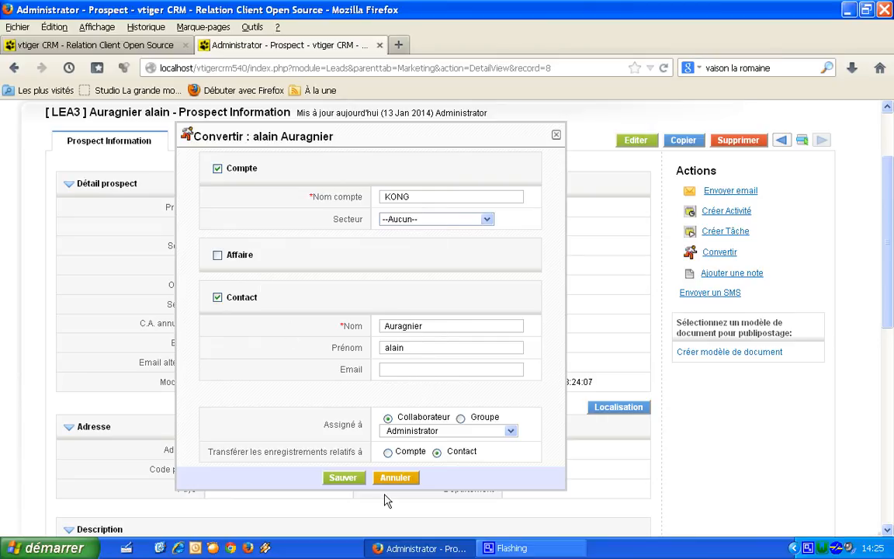
pyautogui.click(333, 481)
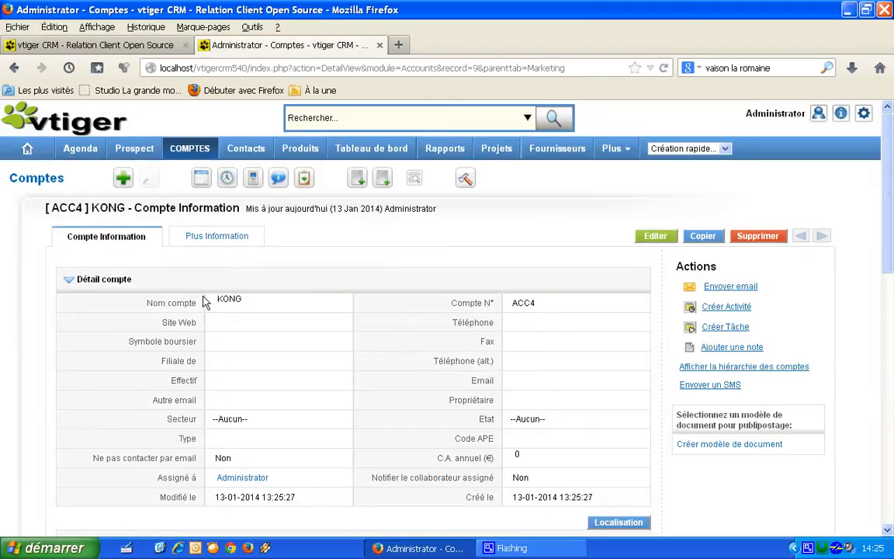
# Step: Open the Comptes list showing accounts ACC1 to ACC4, including KONG
pyautogui.click(195, 156)
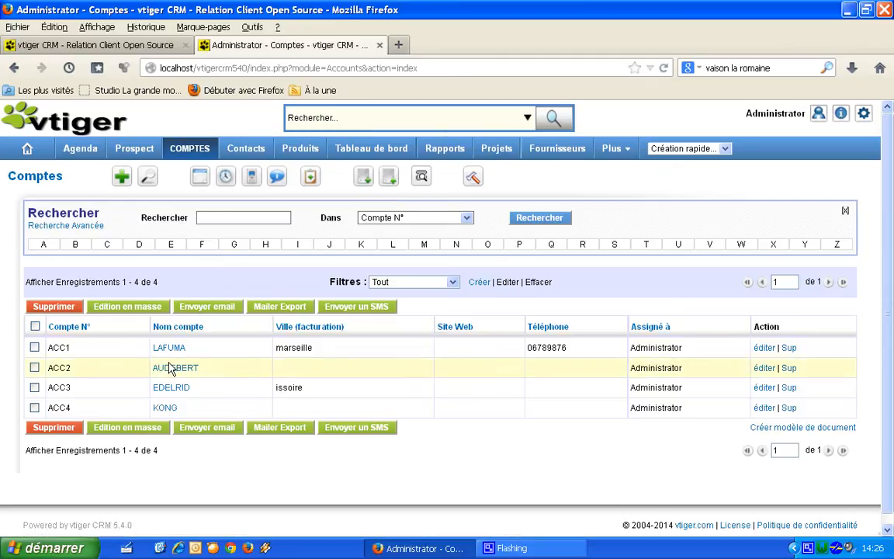
# Step: Open the KONG account (ACC4) and look through its detail page
pyautogui.click(161, 410)
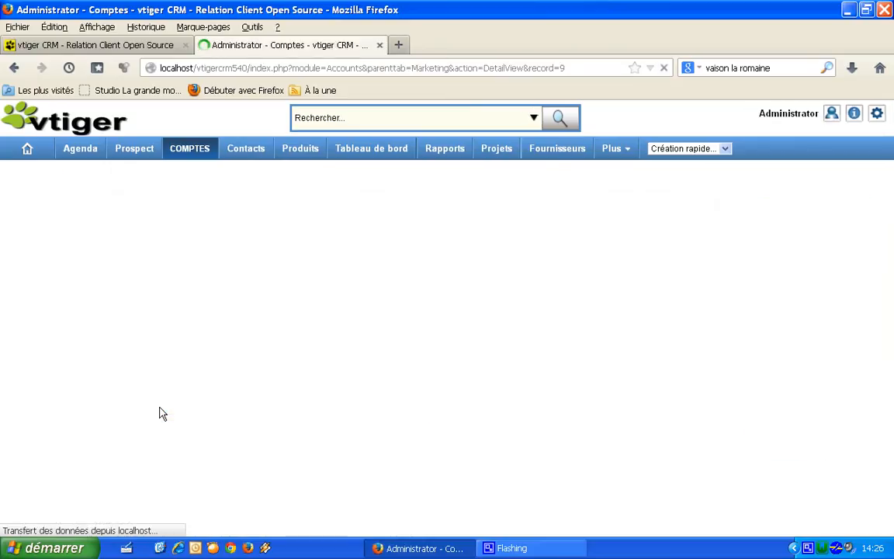
pyautogui.moveTo(889, 227); pyautogui.dragTo(888, 286)
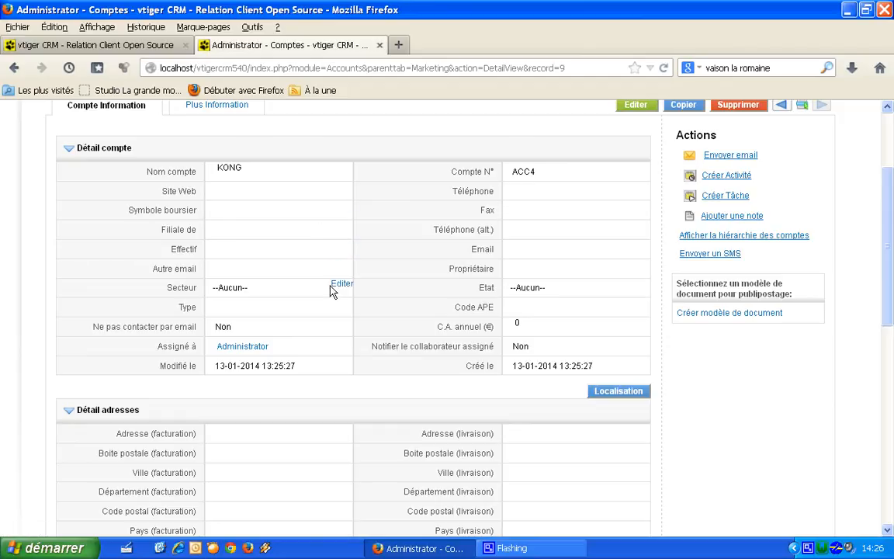
pyautogui.moveTo(887, 244); pyautogui.dragTo(888, 223)
pyautogui.moveTo(235, 168)
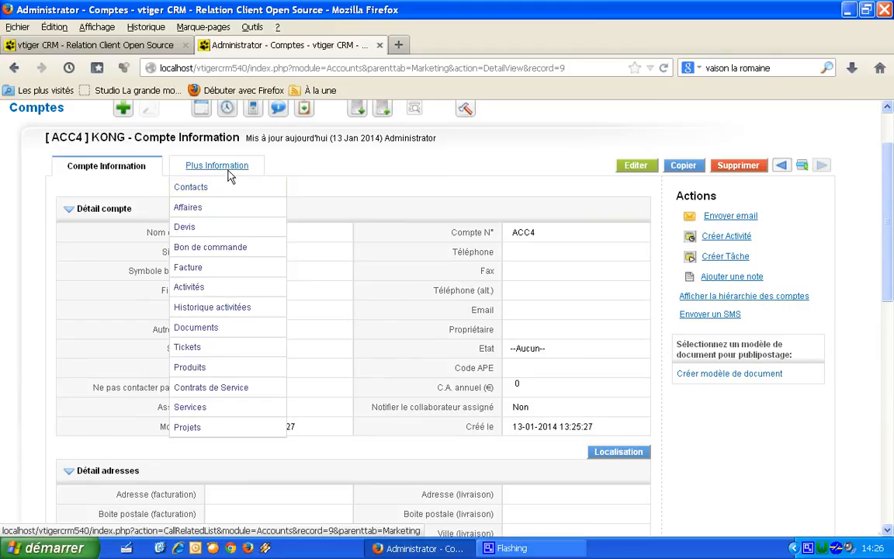
pyautogui.scroll(2, 890, 171)
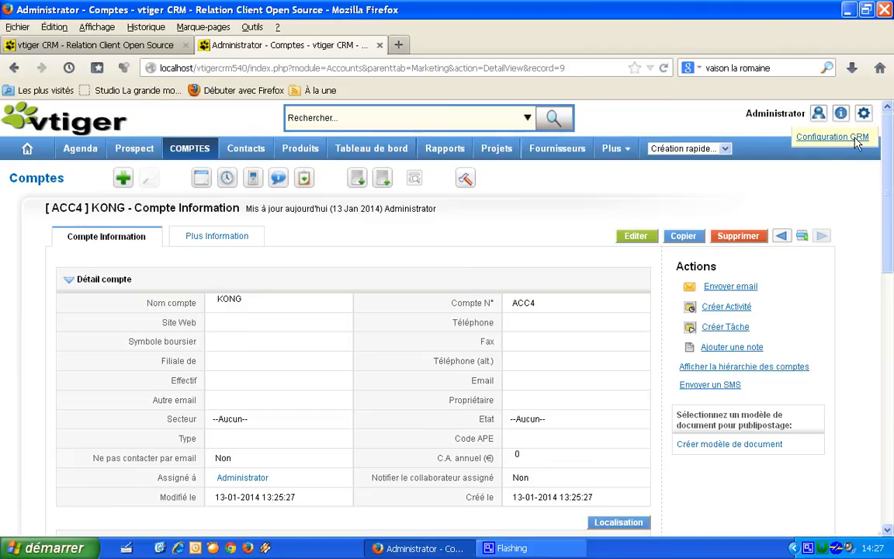
# Step: Go to Configuration CRM > Gestionnaire de Modules and open the Comptes module settings
pyautogui.click(854, 138)
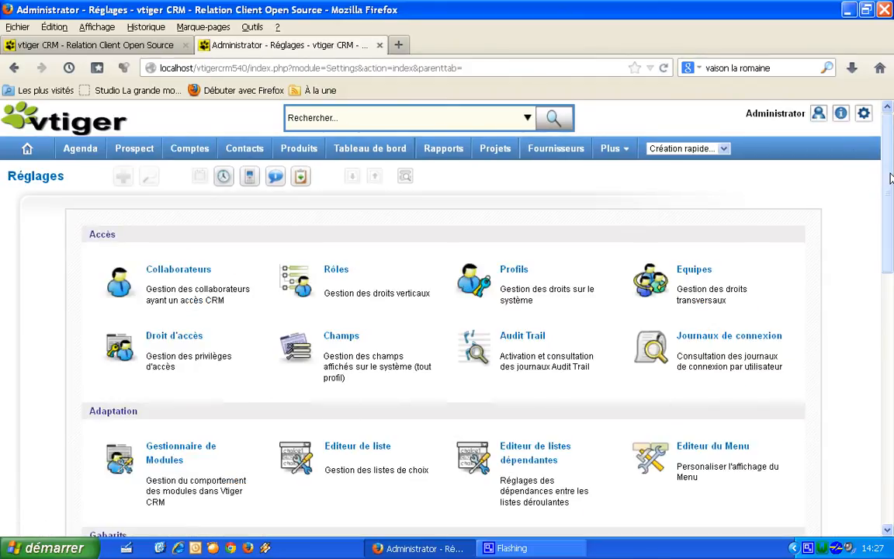
pyautogui.moveTo(890, 178); pyautogui.dragTo(890, 220)
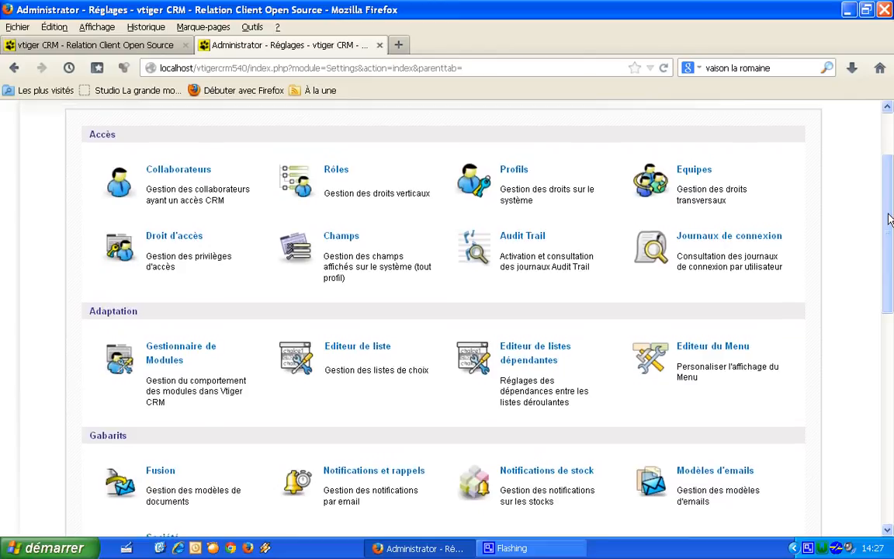
pyautogui.click(172, 351)
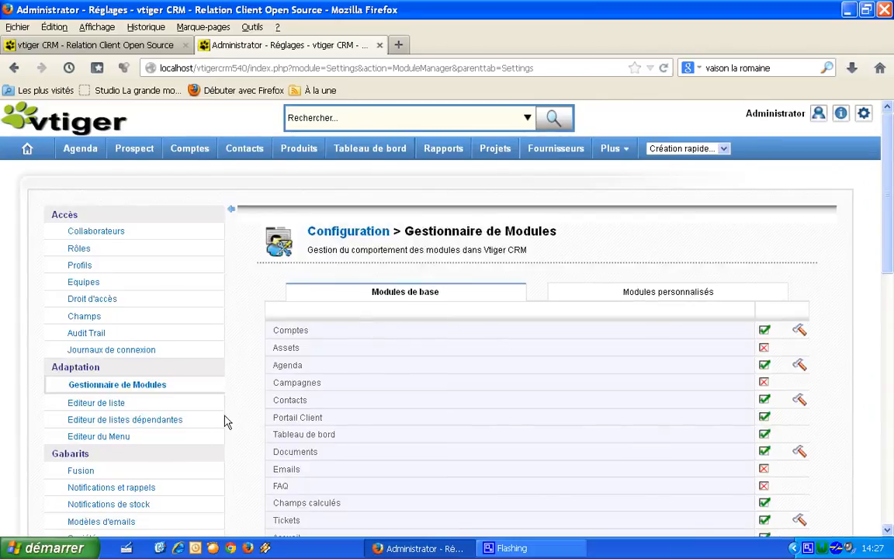
pyautogui.click(800, 332)
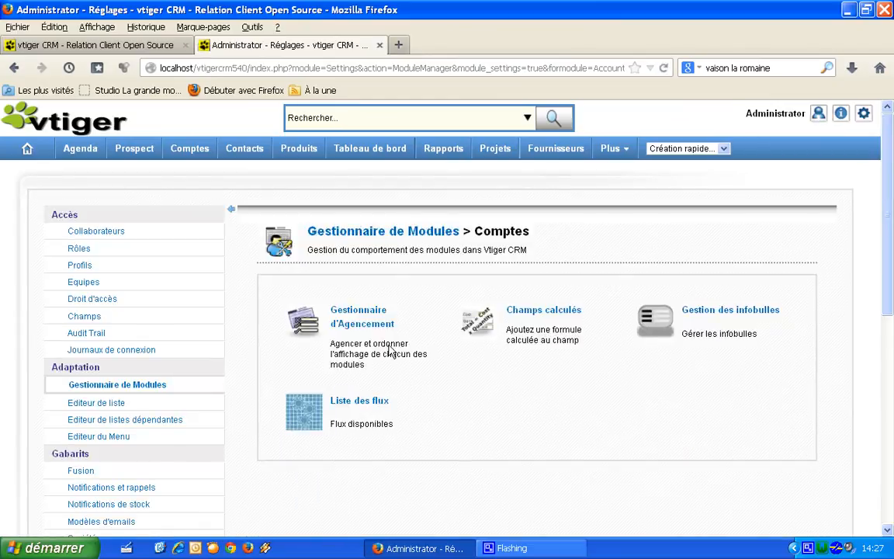
# Step: In the Accounts layout editor, deactivate the Symbole boursier and Fax fields
pyautogui.click(358, 328)
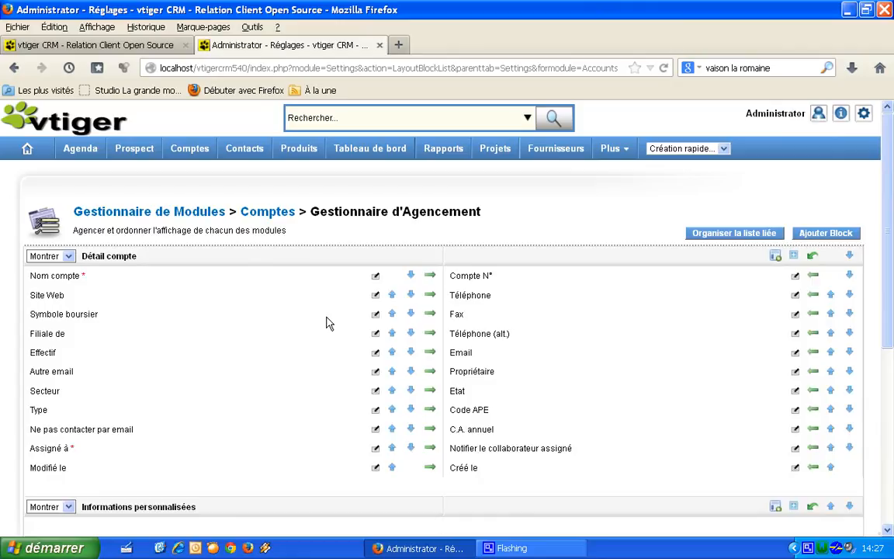
pyautogui.click(376, 315)
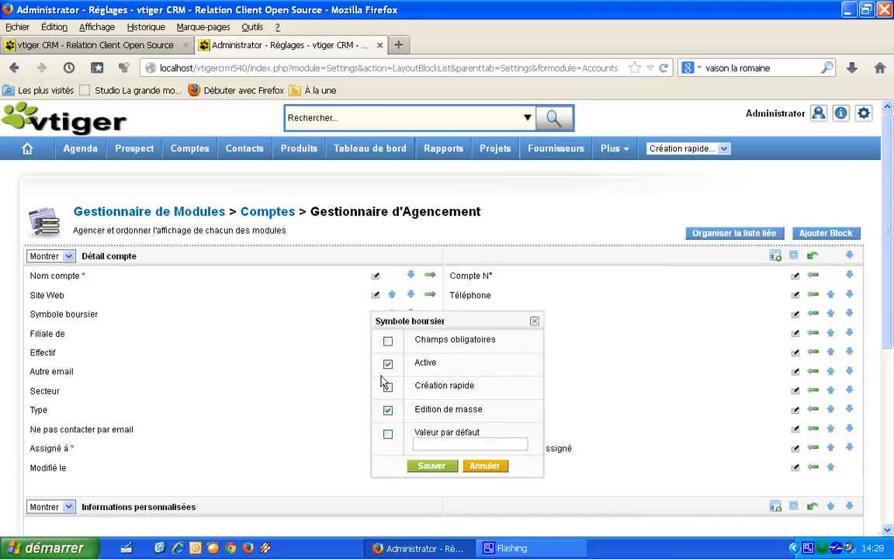
pyautogui.click(432, 466)
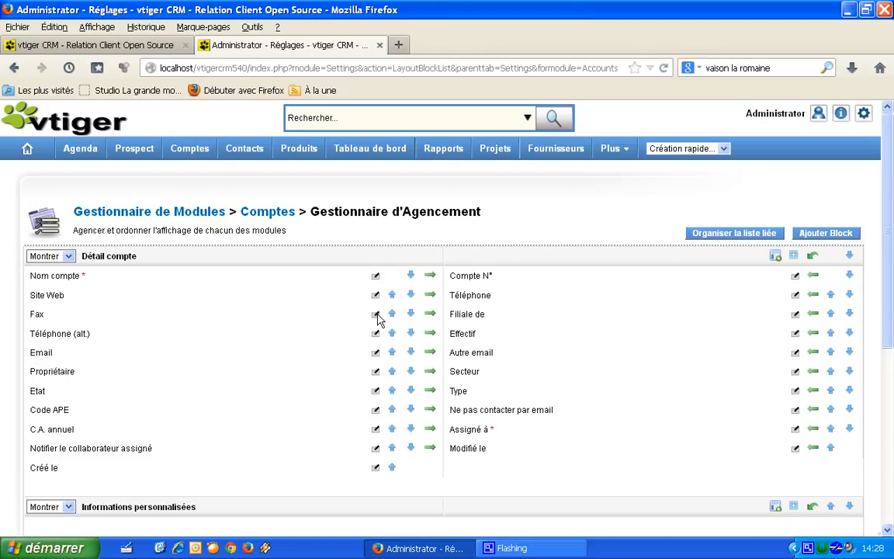
pyautogui.click(377, 315)
pyautogui.click(388, 362)
pyautogui.click(429, 469)
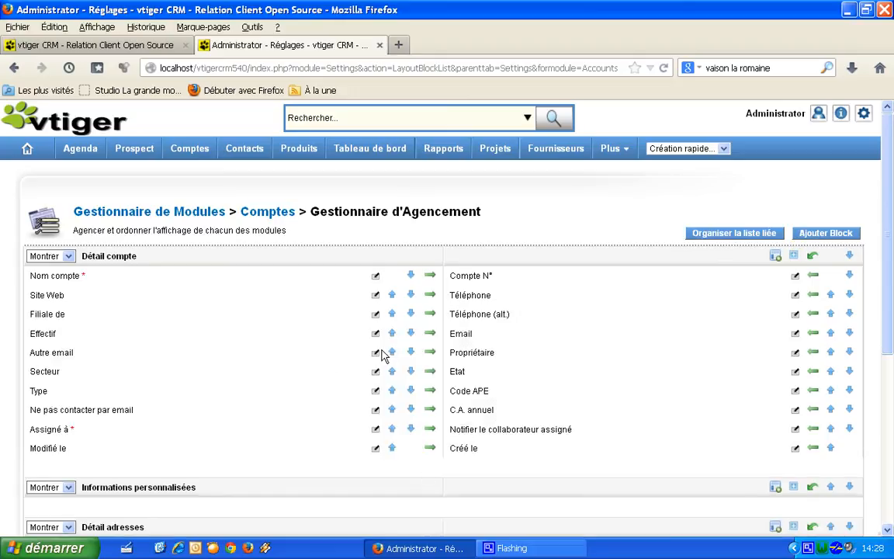
# Step: Deactivate the Effectif, Etat and Secteur fields, saving each one
pyautogui.click(374, 333)
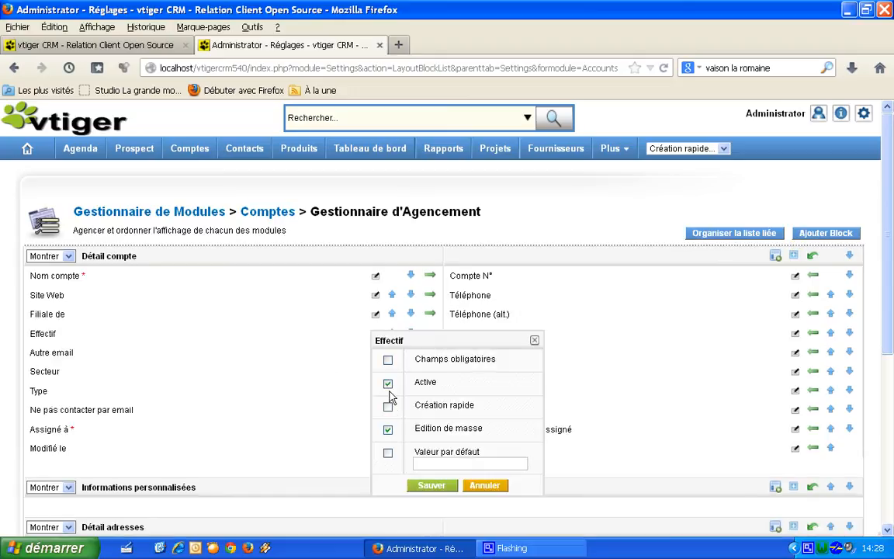
pyautogui.click(388, 383)
pyautogui.click(431, 485)
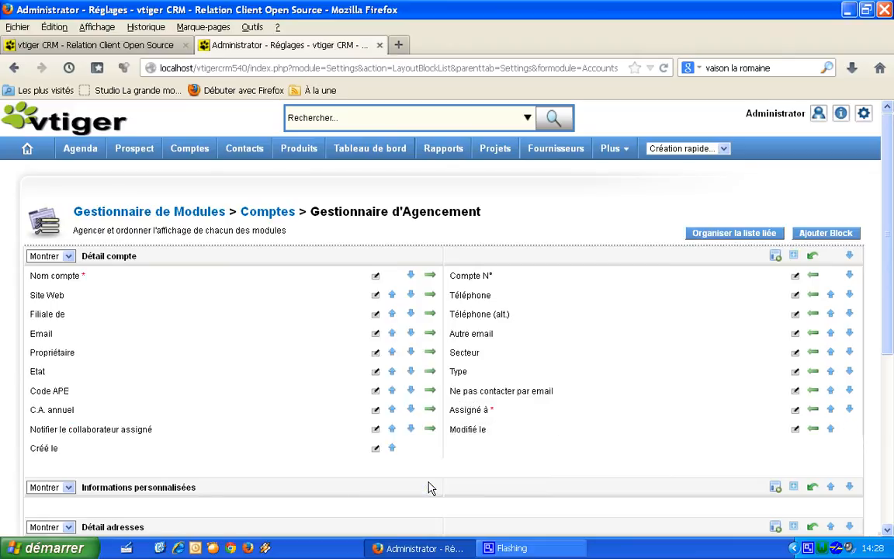
pyautogui.click(375, 371)
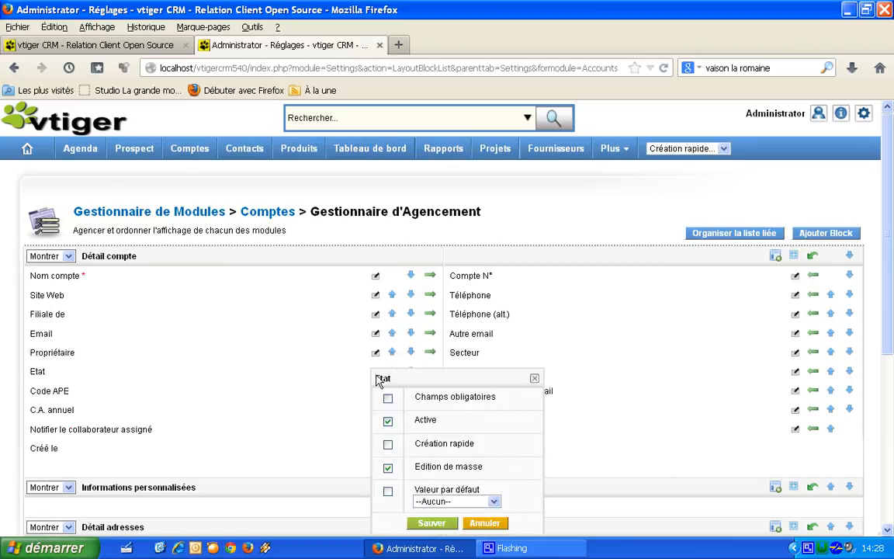
pyautogui.click(388, 423)
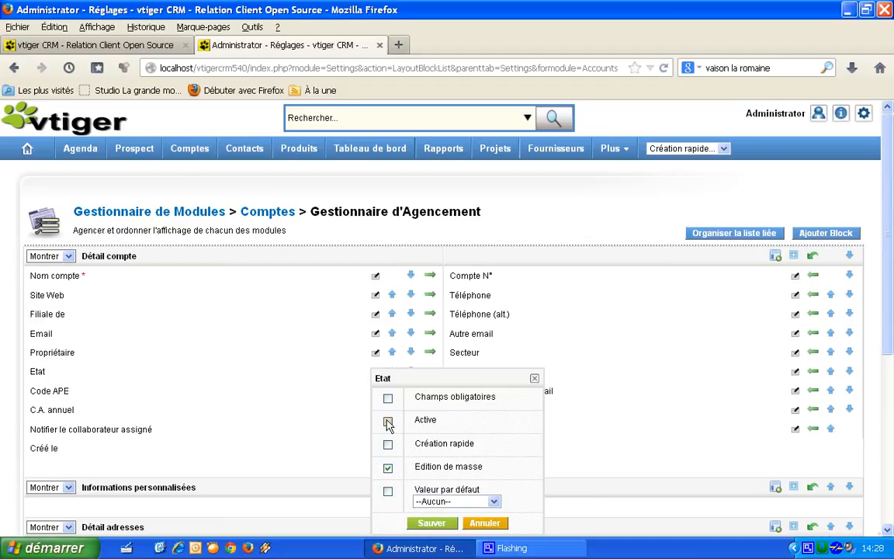
pyautogui.click(419, 524)
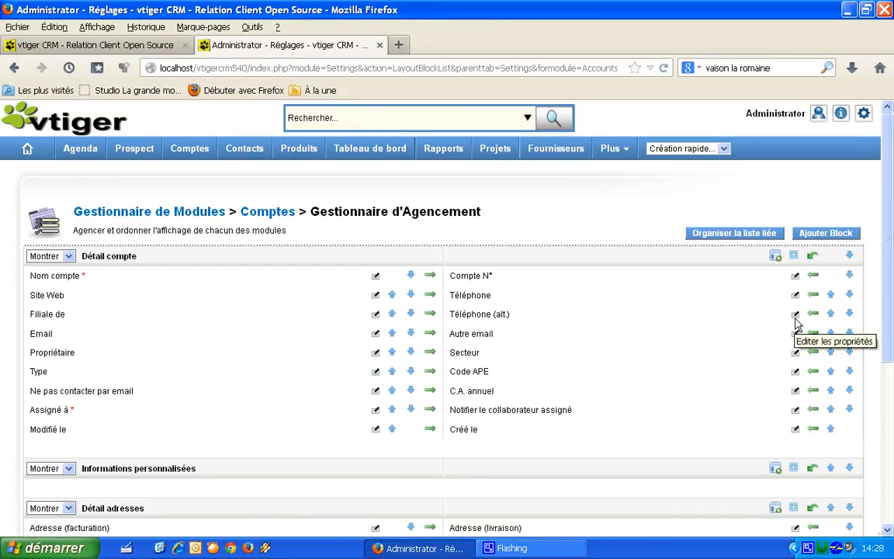
pyautogui.click(796, 352)
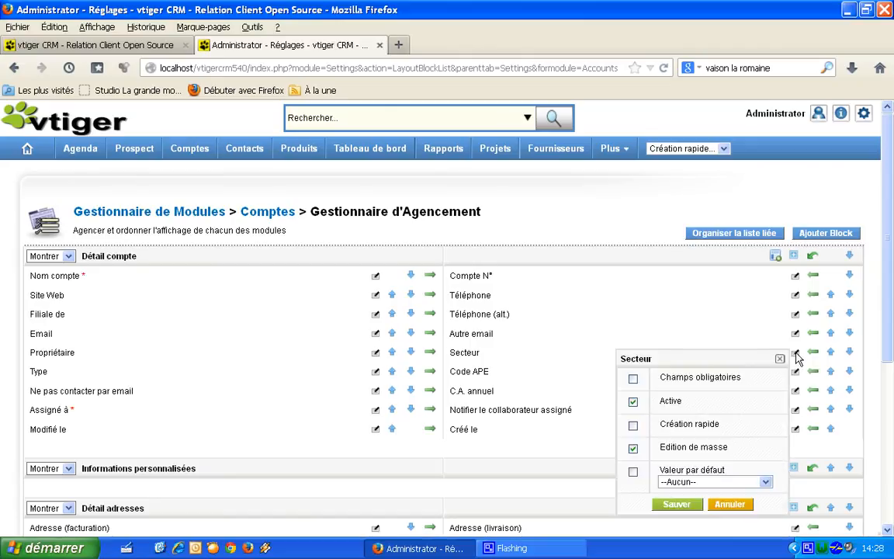
pyautogui.click(633, 401)
pyautogui.click(673, 506)
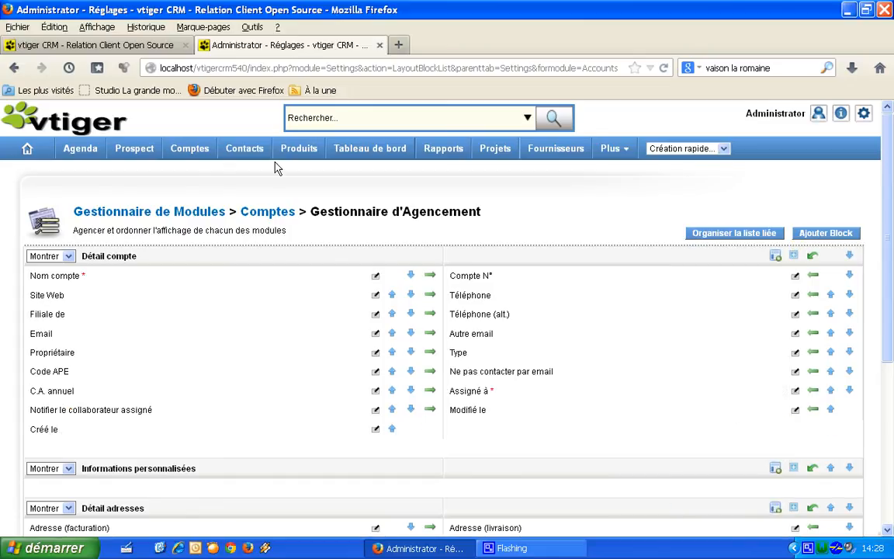
# Step: Open the KONG account from the Comptes list to check its Détail compte block
pyautogui.click(203, 158)
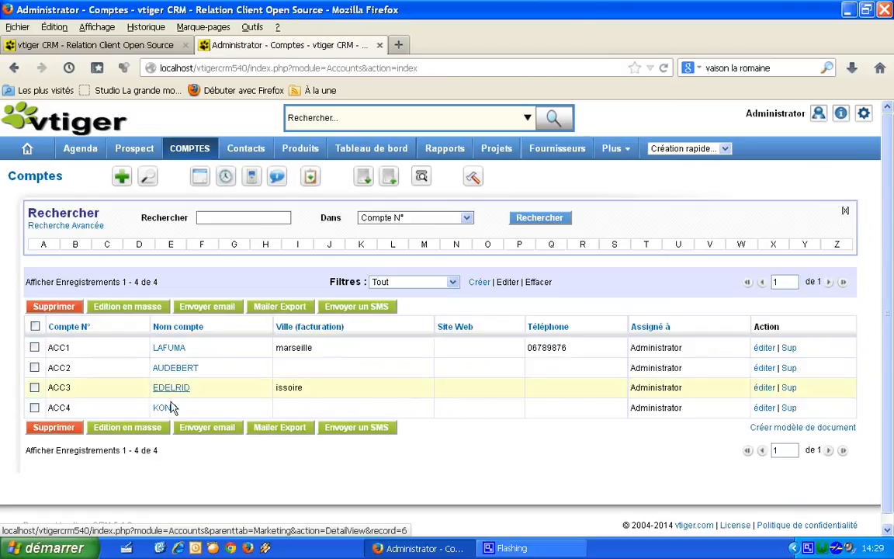
pyautogui.click(167, 408)
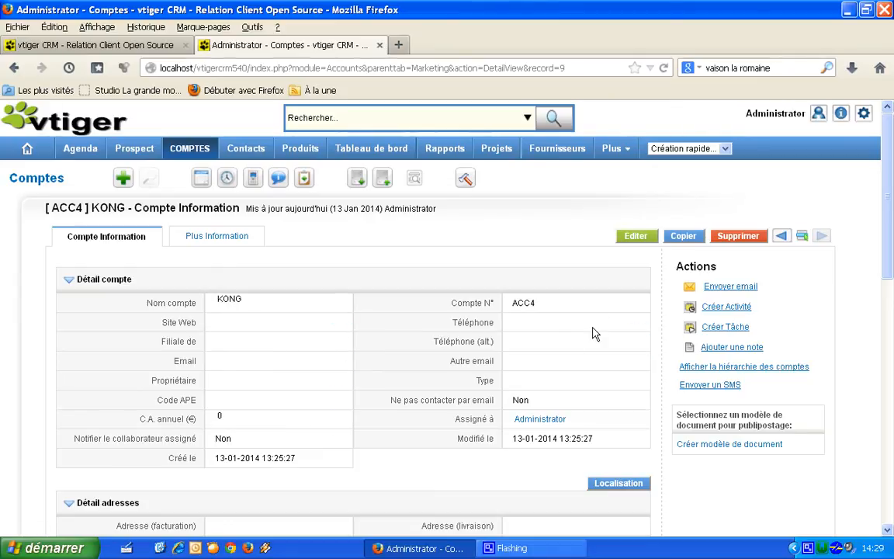
pyautogui.moveTo(891, 242); pyautogui.dragTo(892, 205)
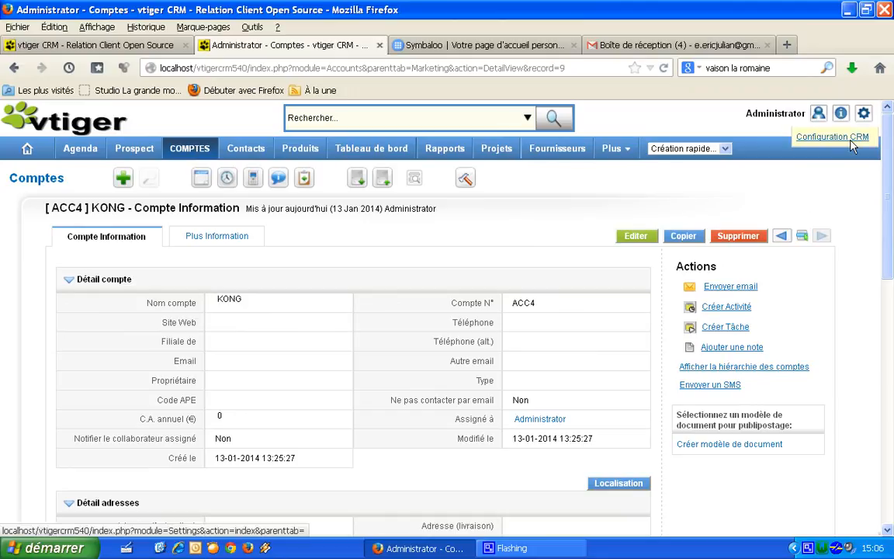
# Step: In Réglages, view the Collaborateurs list, then the Rôles hierarchy
pyautogui.click(851, 143)
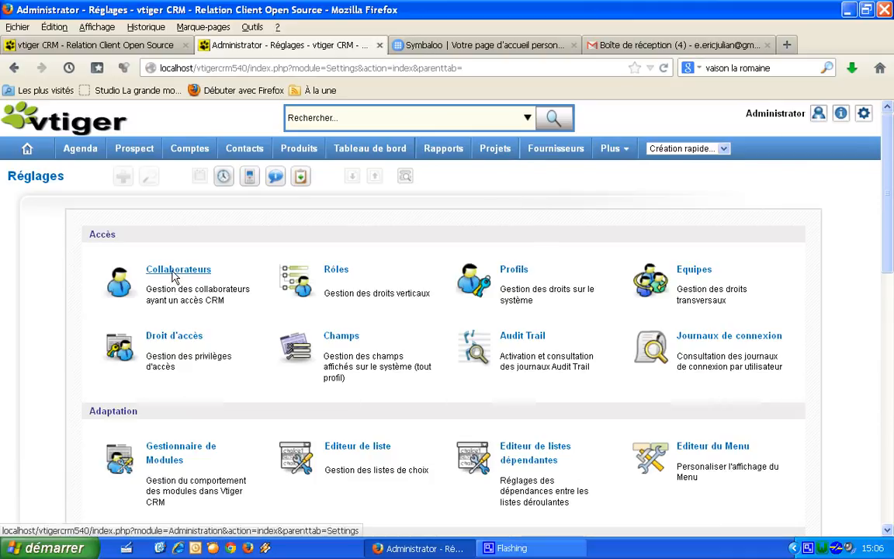
pyautogui.click(175, 275)
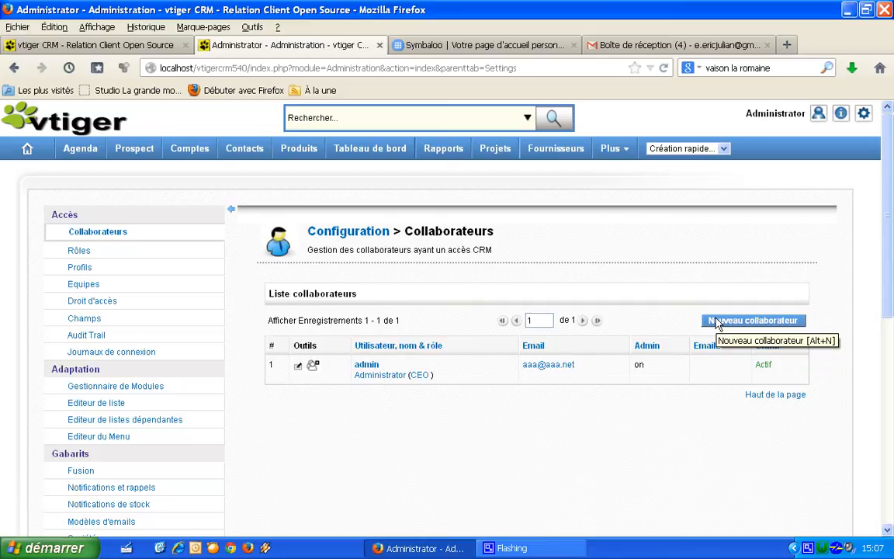
pyautogui.click(78, 250)
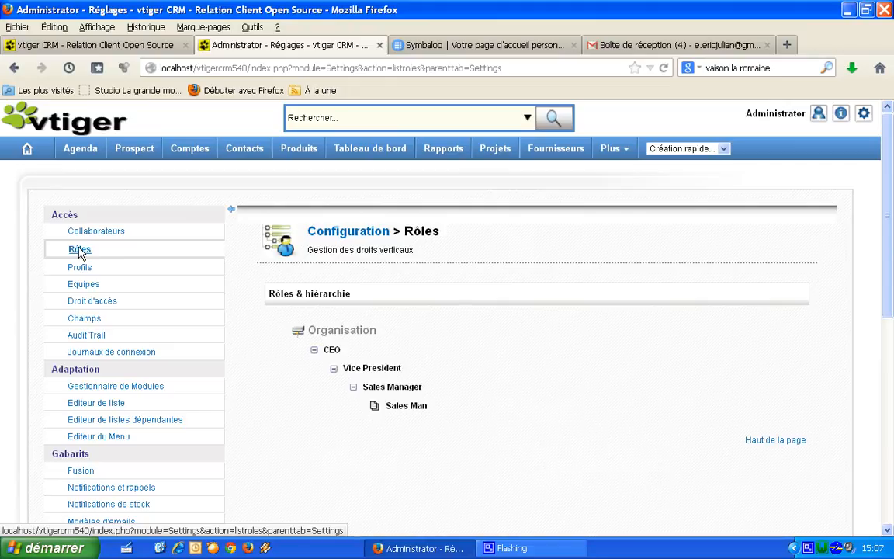
# Step: Open the Droit d'accès sharing rules and scroll through them
pyautogui.click(109, 306)
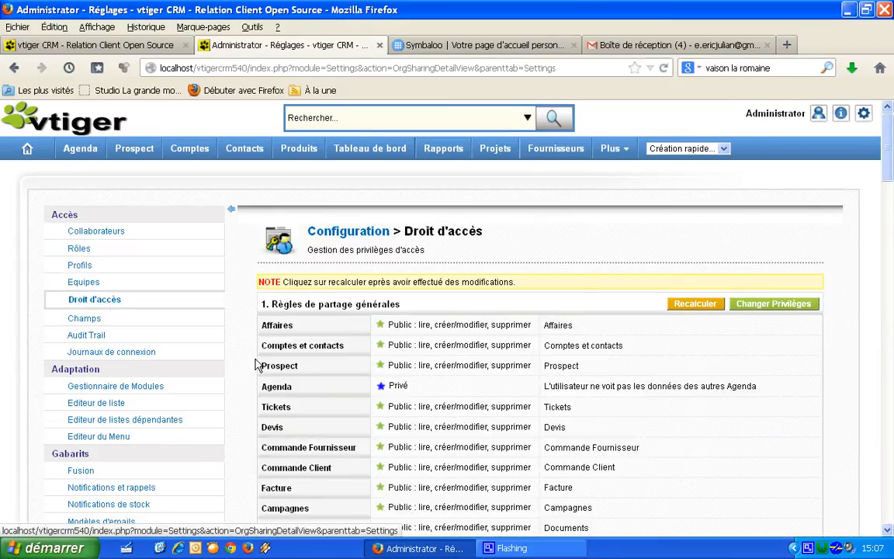
pyautogui.scroll(-4, 887, 202)
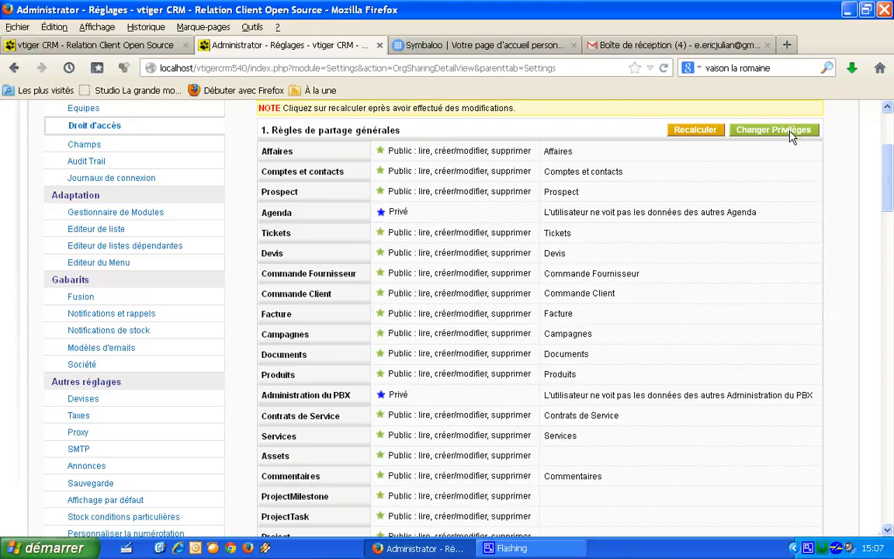
# Step: In the Gestionnaire de Modules, disable the Prospect module
pyautogui.click(150, 213)
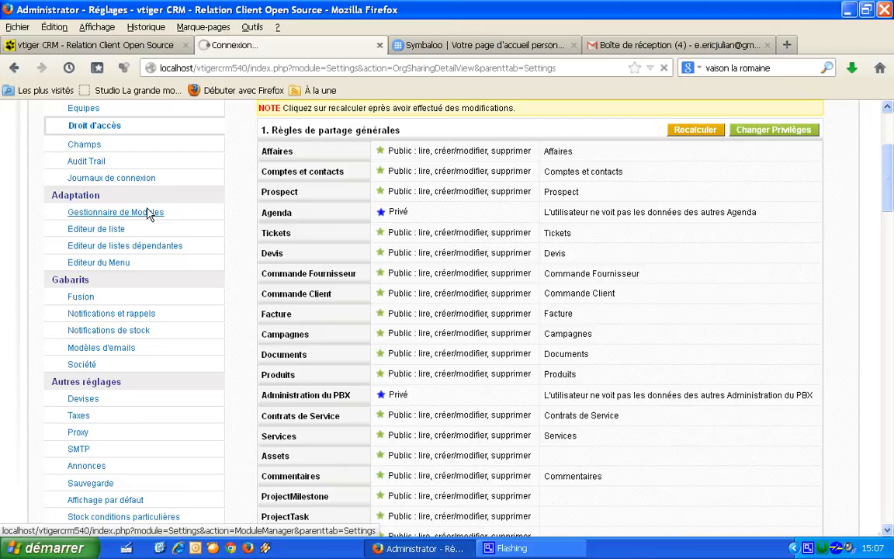
pyautogui.moveTo(891, 162); pyautogui.dragTo(883, 203)
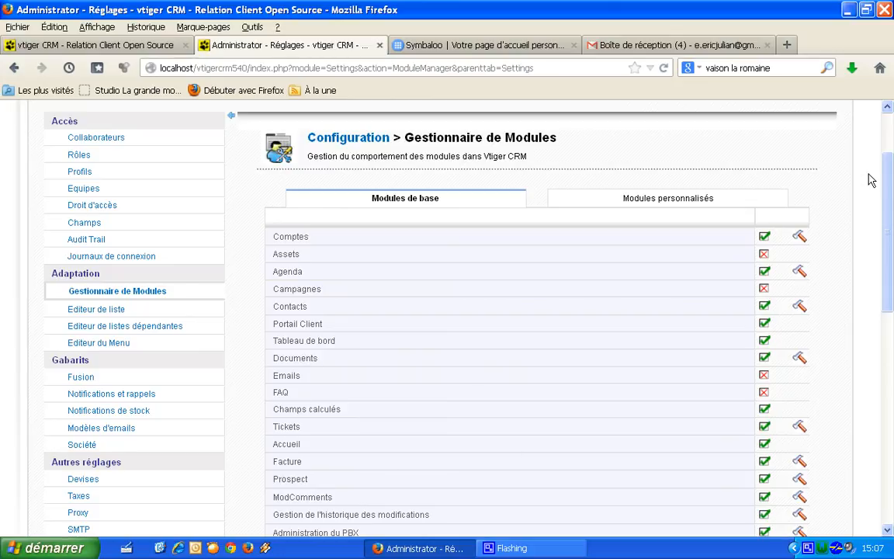
pyautogui.moveTo(887, 177); pyautogui.dragTo(890, 246)
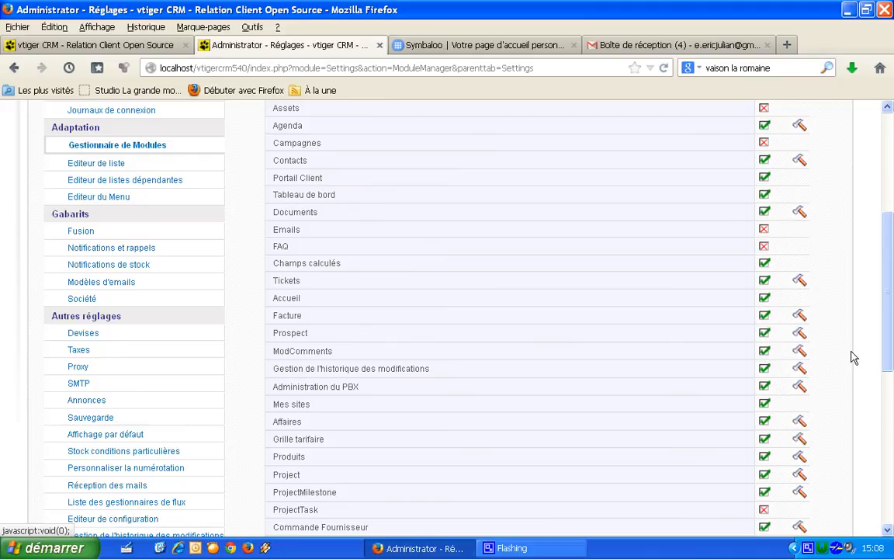
pyautogui.moveTo(886, 337); pyautogui.dragTo(884, 252)
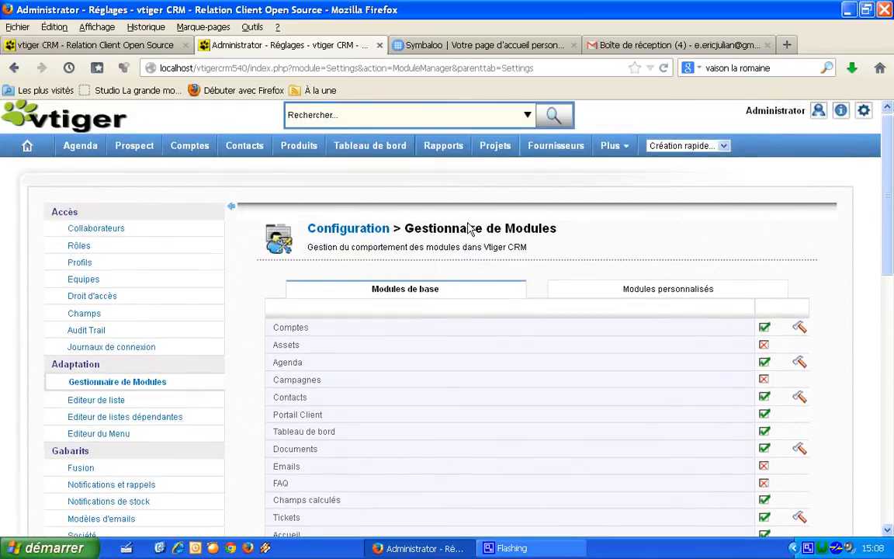
pyautogui.moveTo(886, 136); pyautogui.dragTo(889, 199)
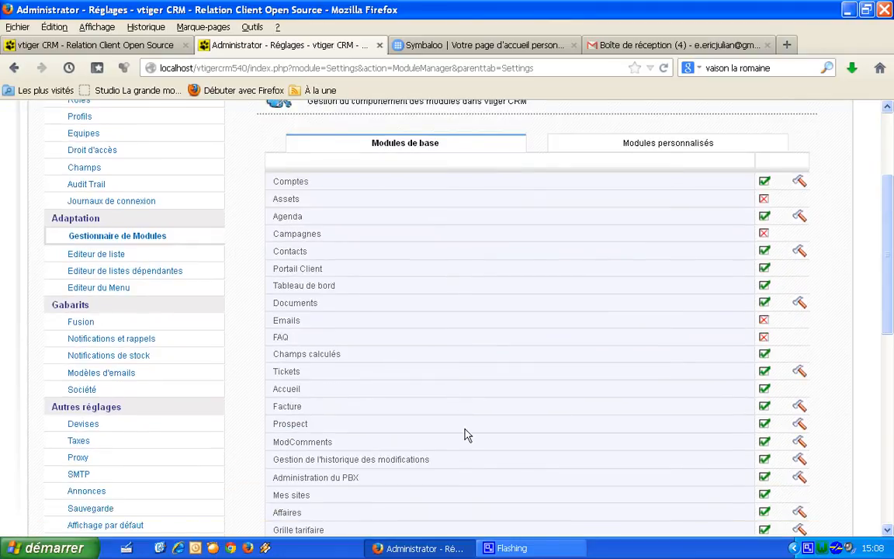
pyautogui.click(763, 425)
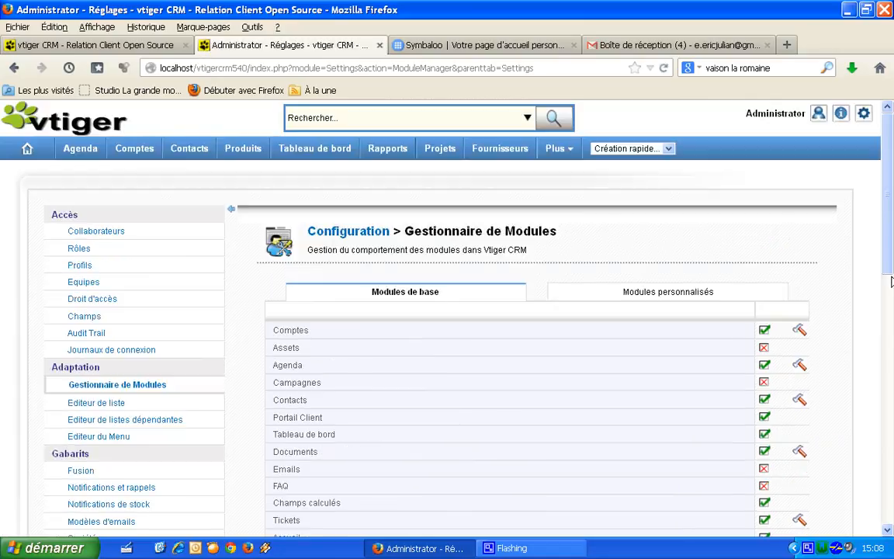
# Step: Re-enable the Prospect module
pyautogui.moveTo(891, 250); pyautogui.dragTo(892, 363)
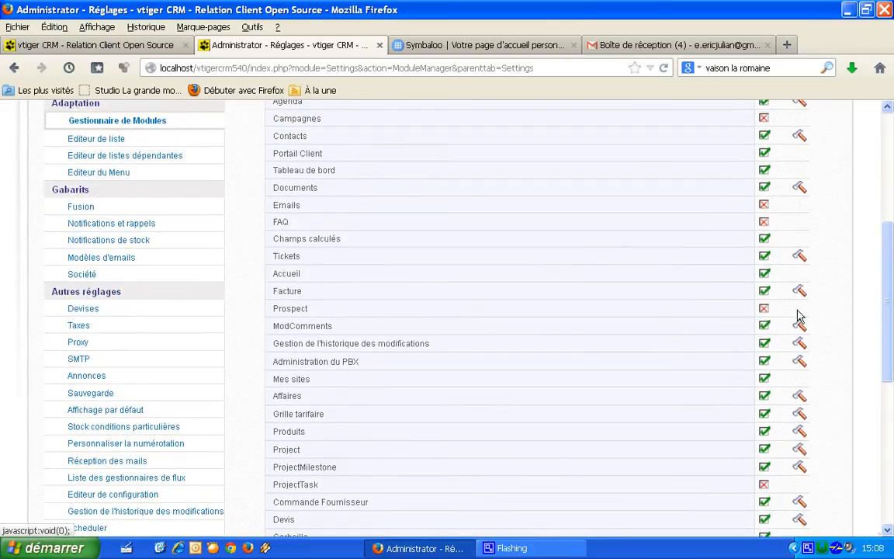
pyautogui.moveTo(889, 285); pyautogui.dragTo(889, 194)
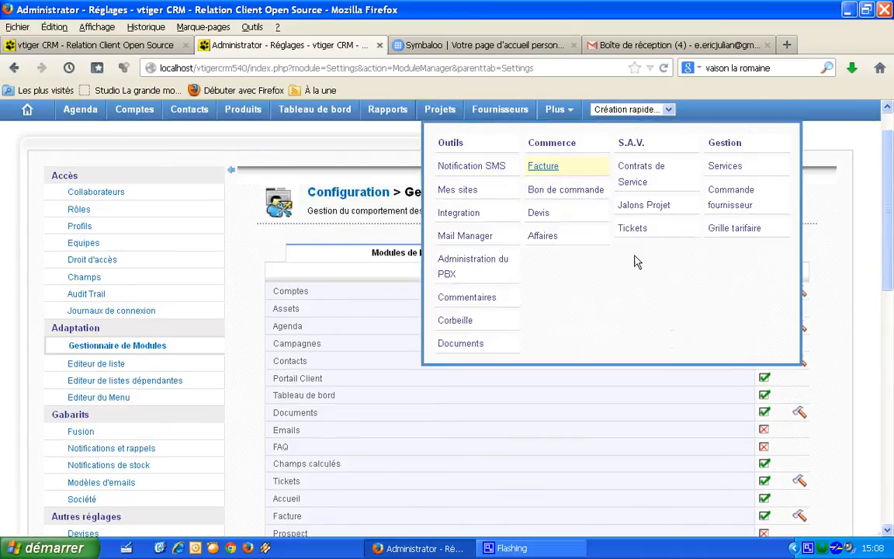
pyautogui.scroll(-2, 887, 287)
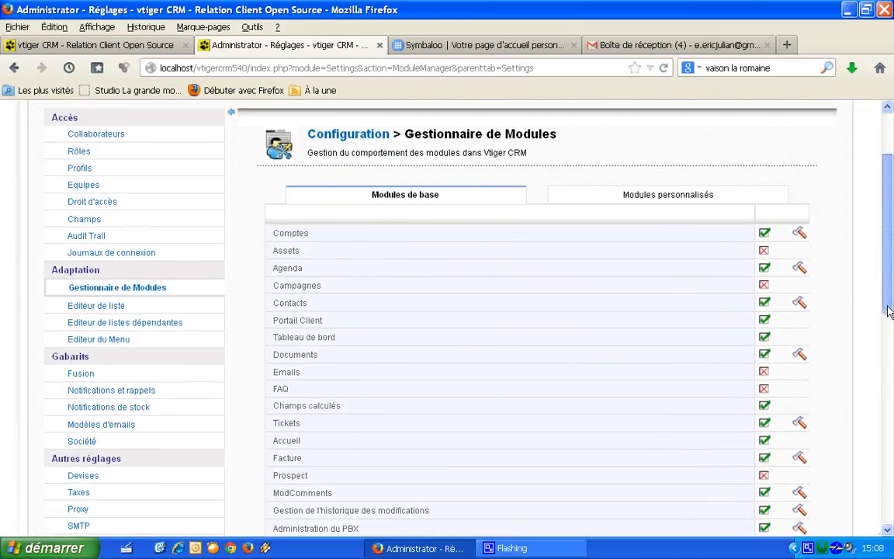
pyautogui.click(764, 477)
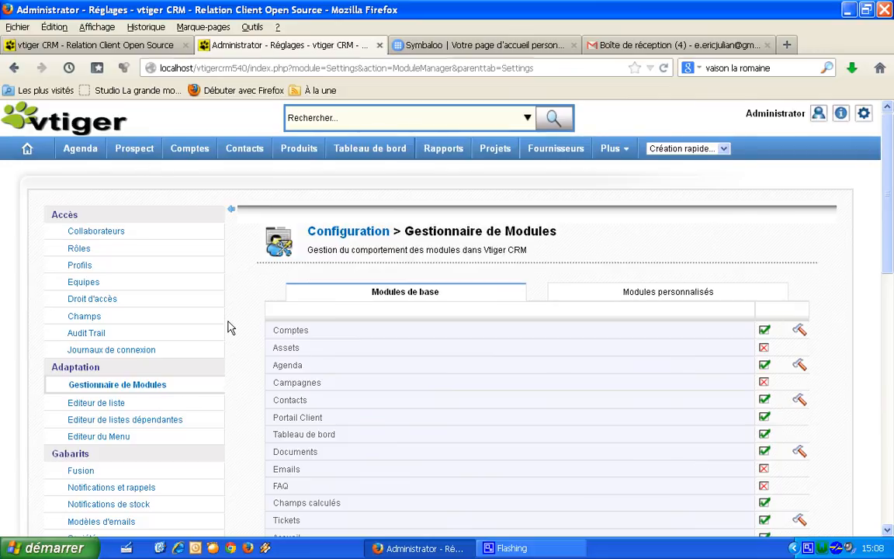
# Step: In the Editeur du Menu, remove Rapports, Projets and Fournisseurs from the main menu and save
pyautogui.click(118, 437)
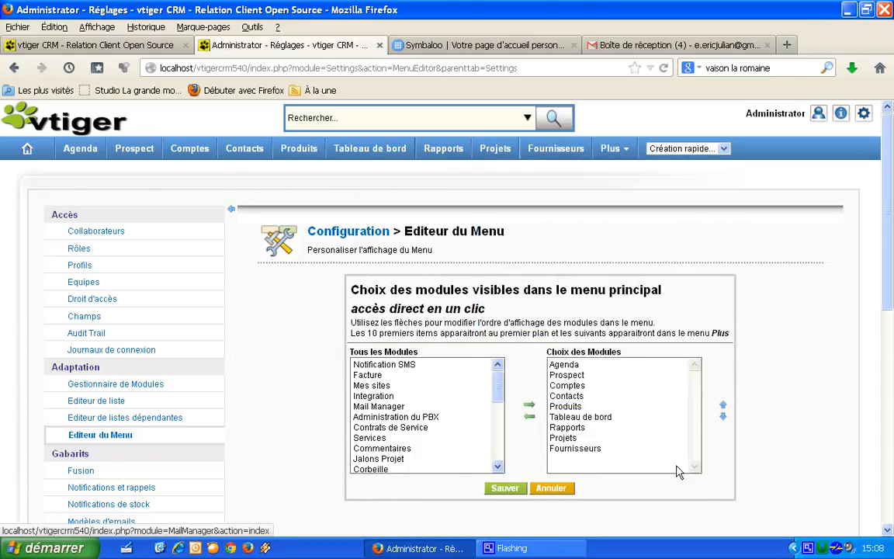
pyautogui.click(564, 428)
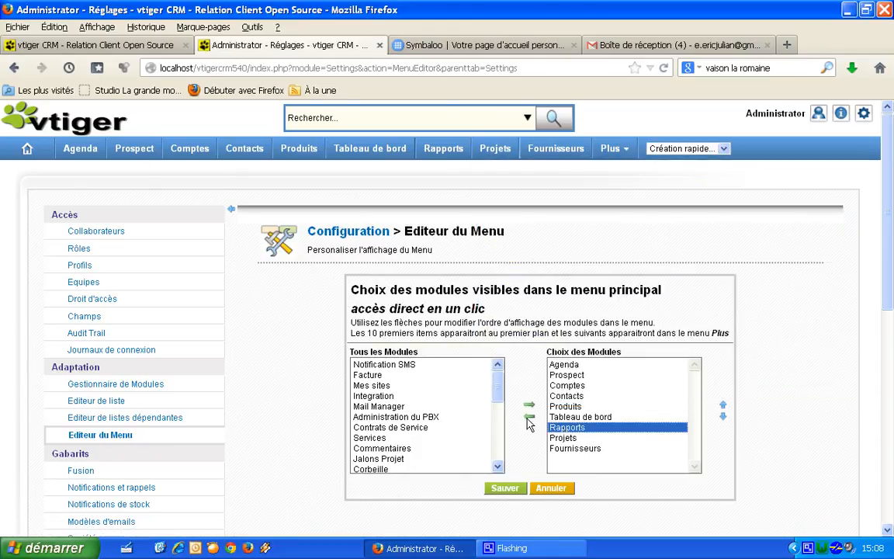
pyautogui.click(529, 416)
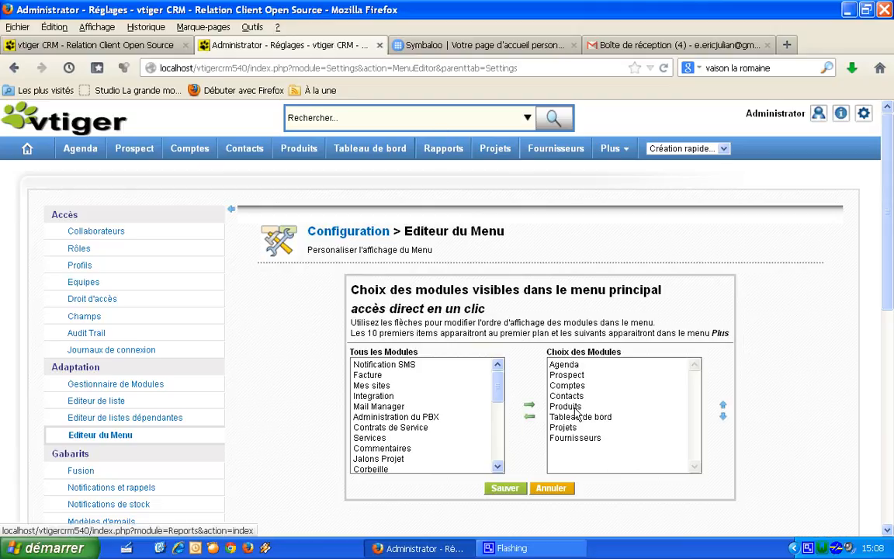
pyautogui.click(563, 427)
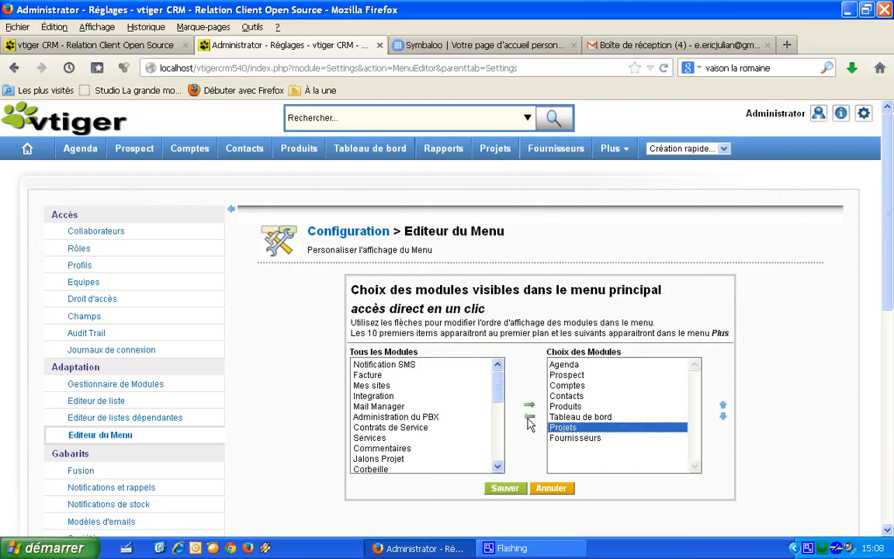
pyautogui.click(529, 416)
pyautogui.click(582, 429)
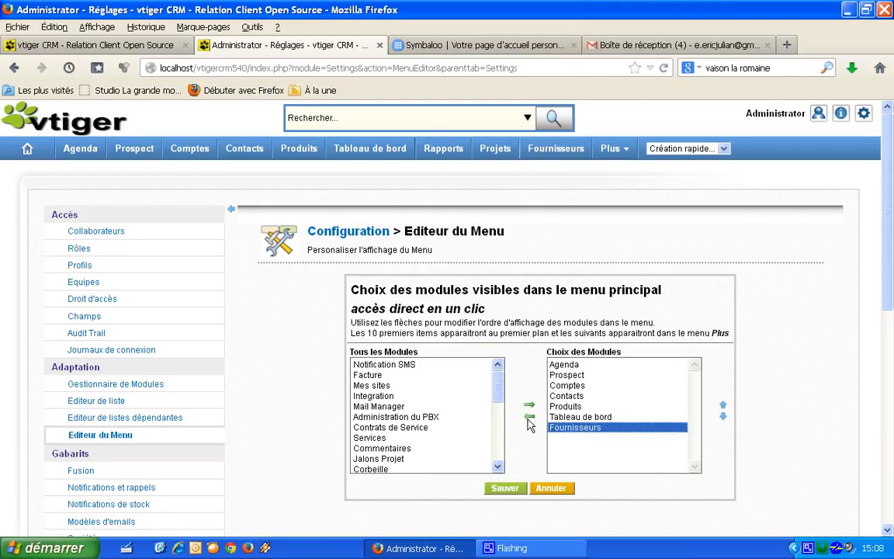
pyautogui.click(528, 416)
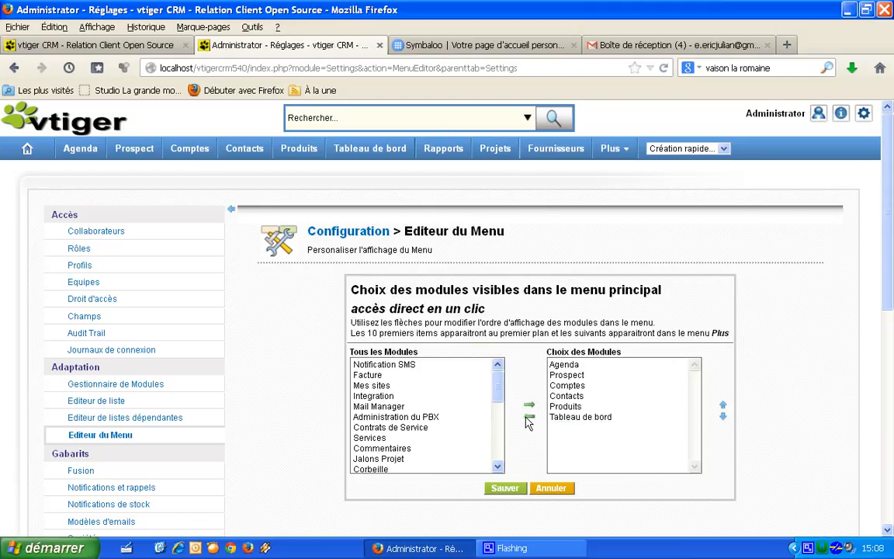
pyautogui.click(505, 489)
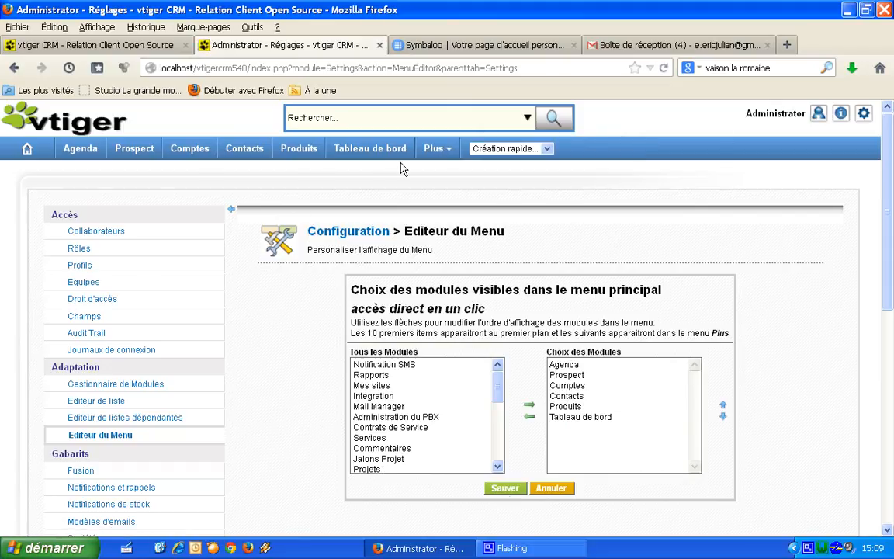
pyautogui.moveTo(888, 169); pyautogui.dragTo(880, 343)
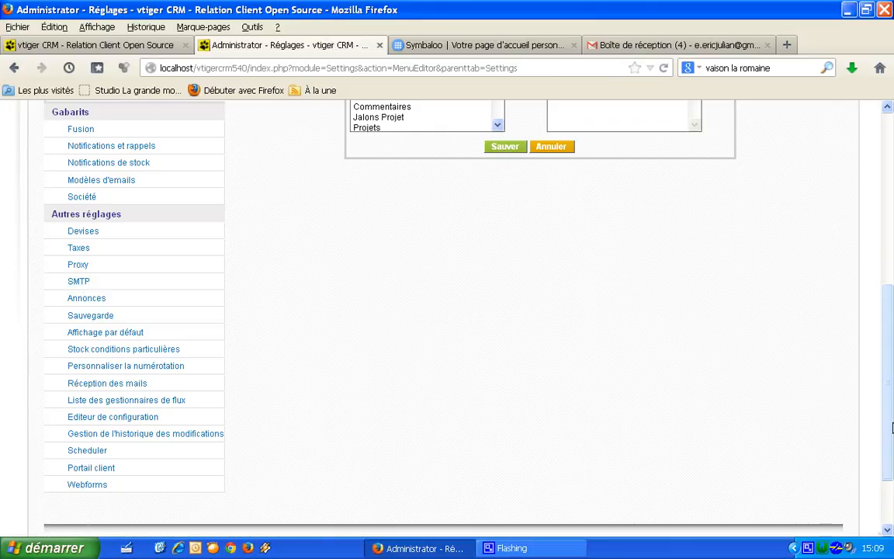
pyautogui.scroll(8, 884, 412)
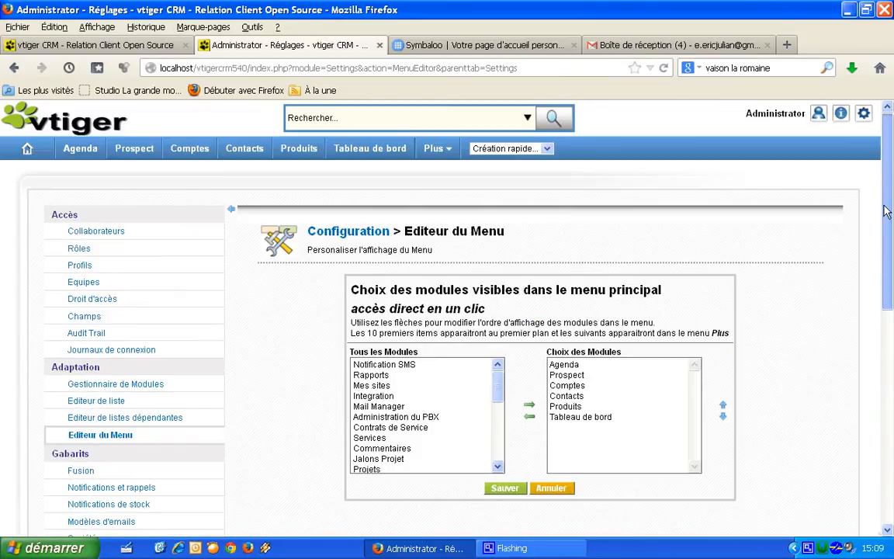